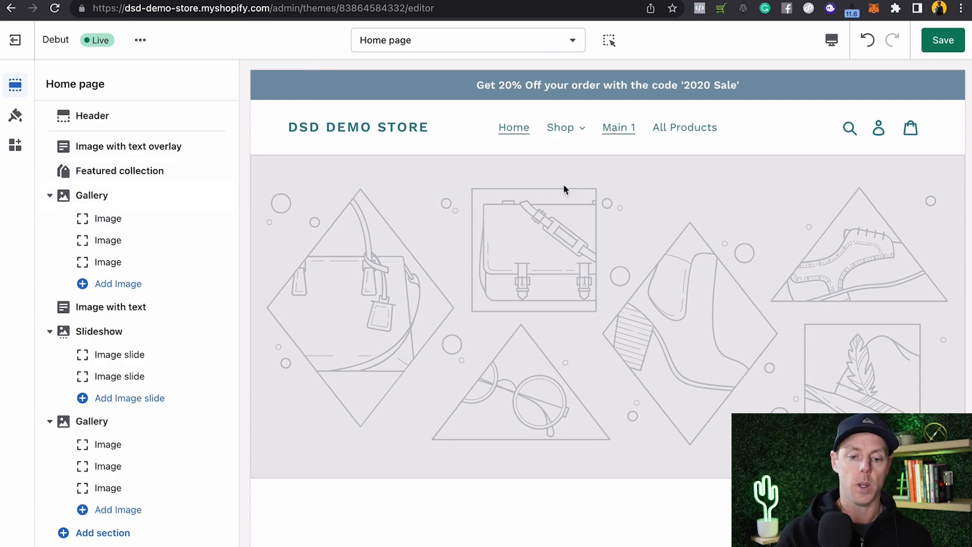
# Set the library photo of the dog by the fireplace as the Image with text overlay section's image and save the theme.
pyautogui.click(609, 44)
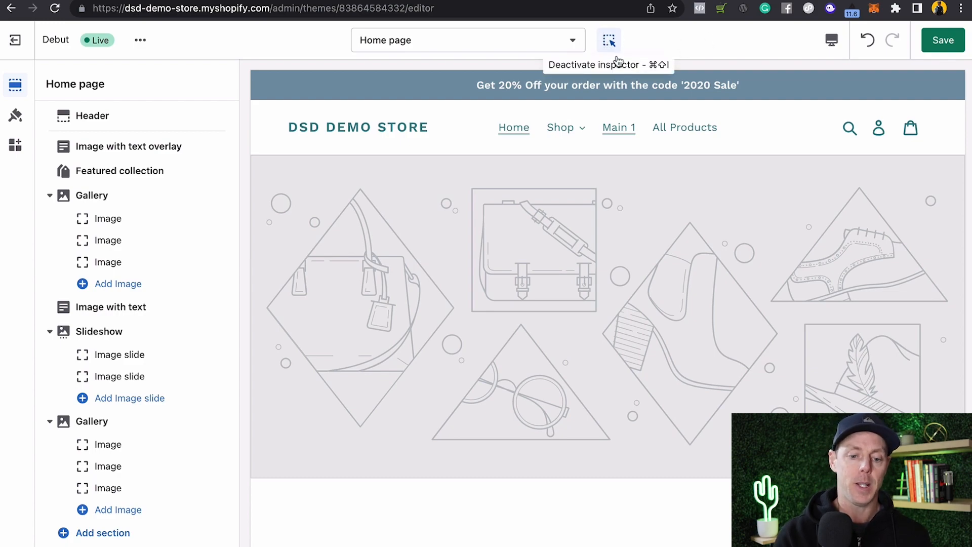
pyautogui.click(428, 266)
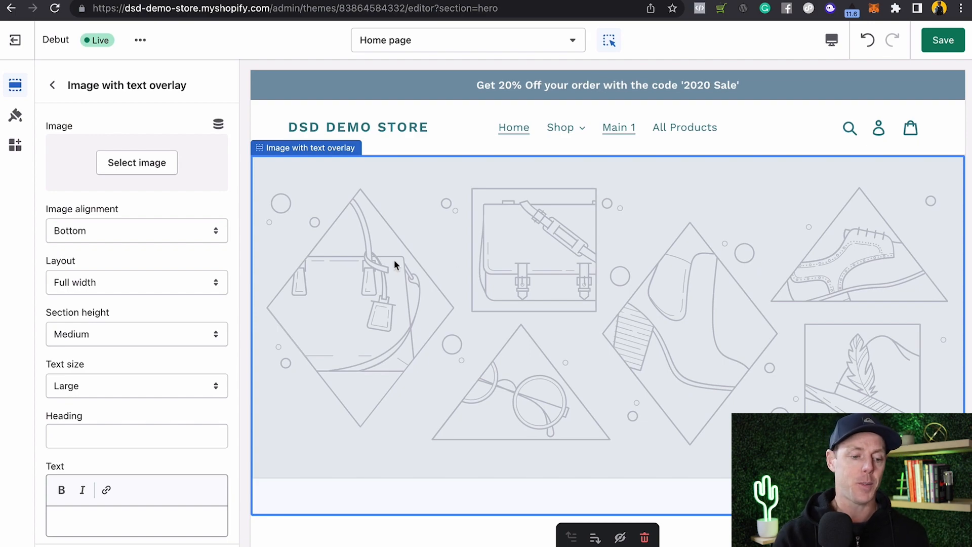
pyautogui.click(135, 160)
pyautogui.click(193, 179)
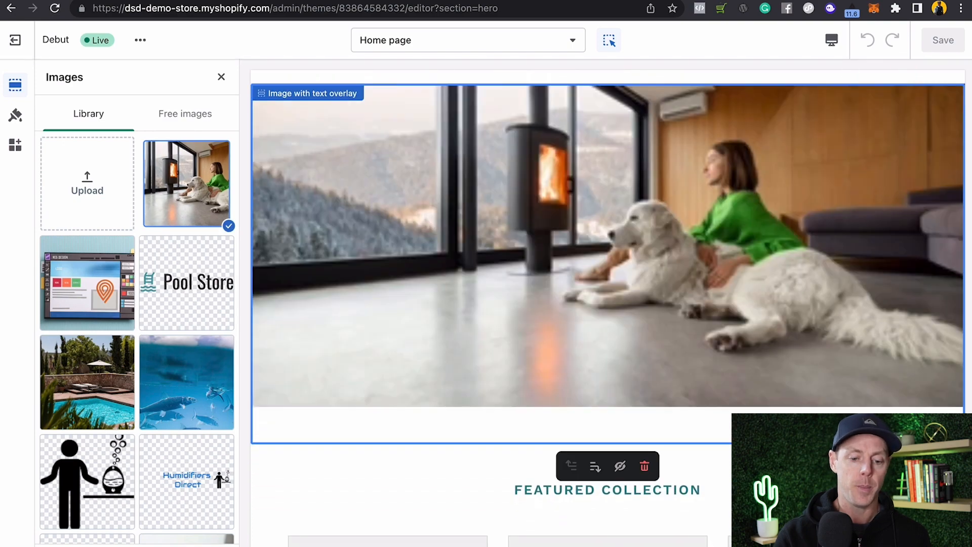
pyautogui.click(218, 545)
pyautogui.scroll(2, 363, 460)
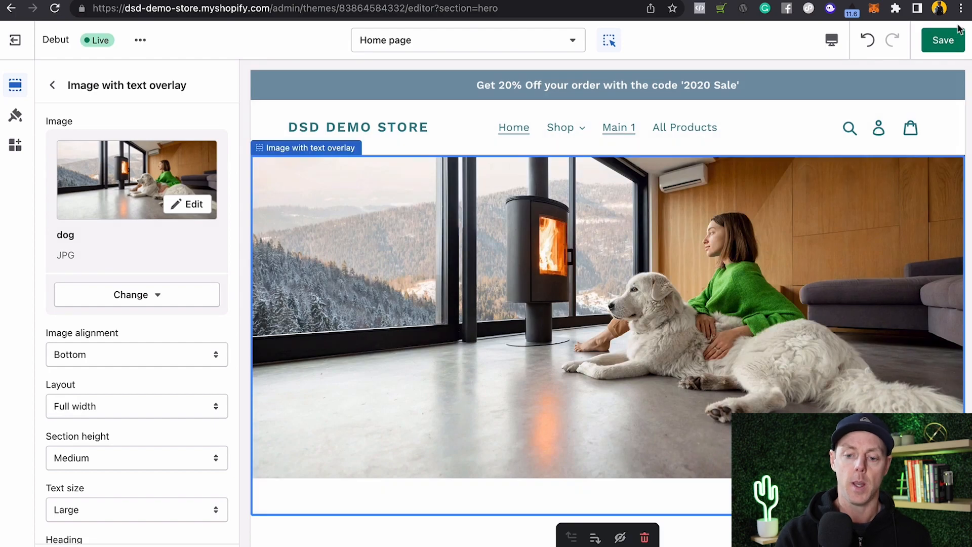
pyautogui.click(955, 40)
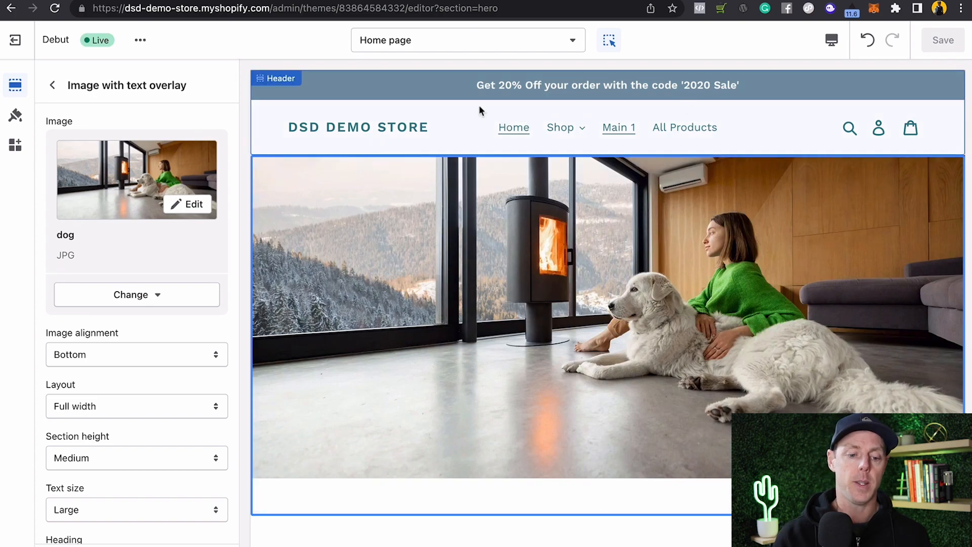
# Open the theme's color settings and review the text, button and form field colors.
pyautogui.click(457, 94)
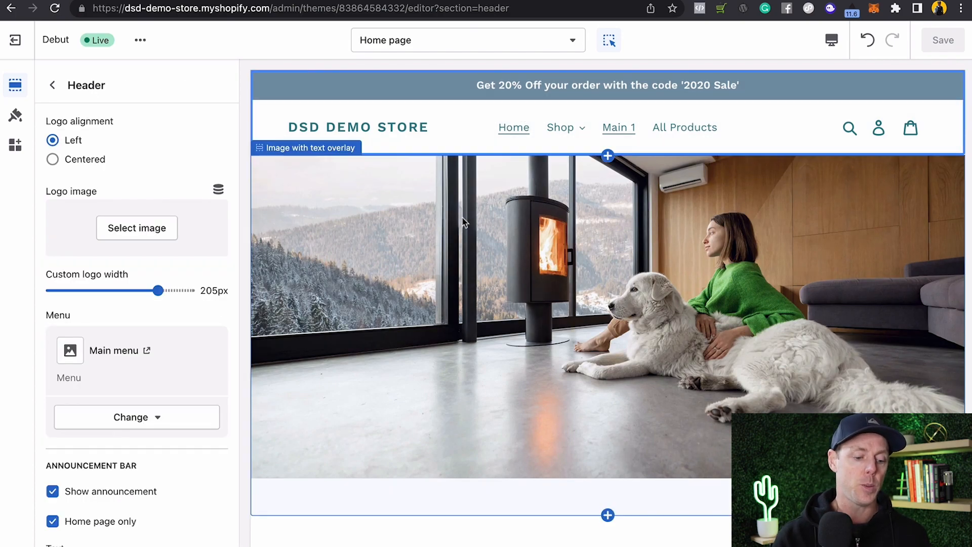
pyautogui.click(17, 116)
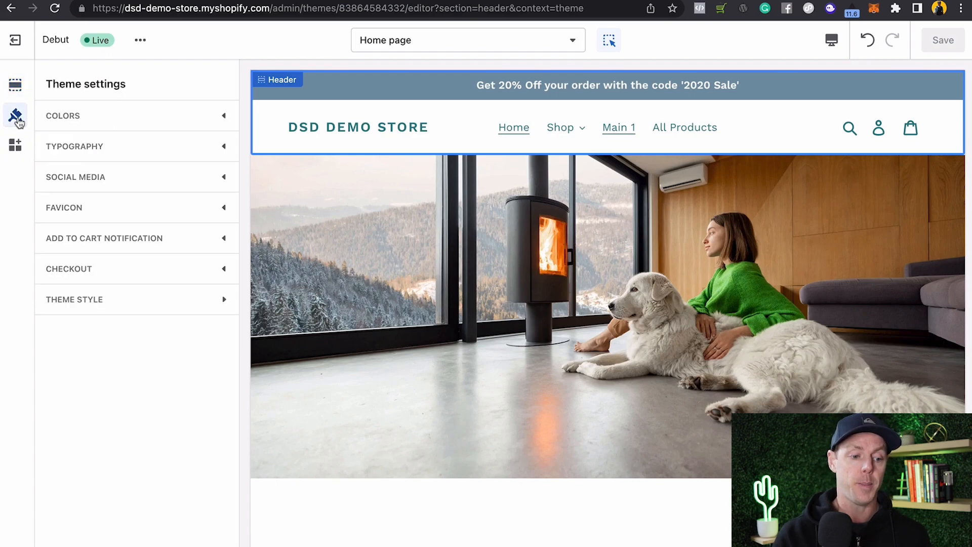
pyautogui.click(229, 125)
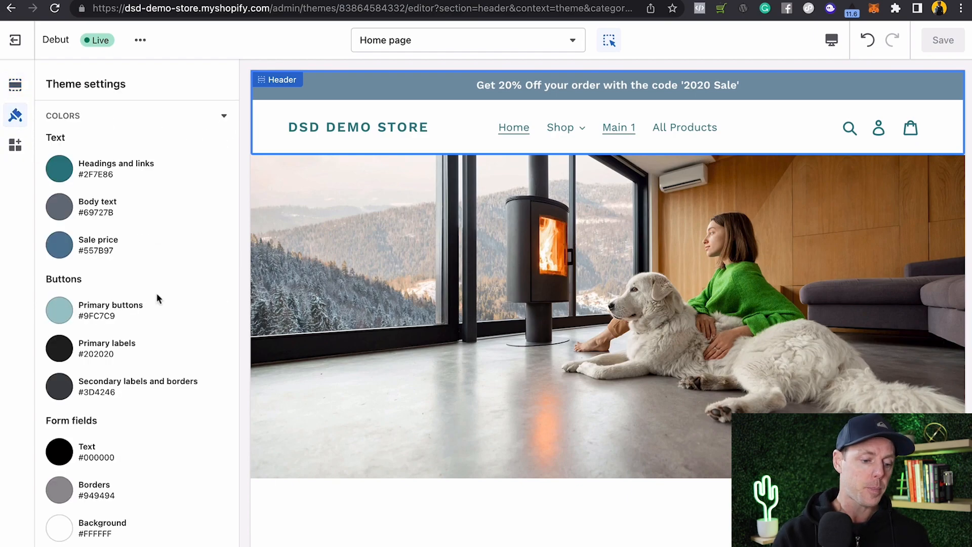
pyautogui.scroll(-2, 98, 344)
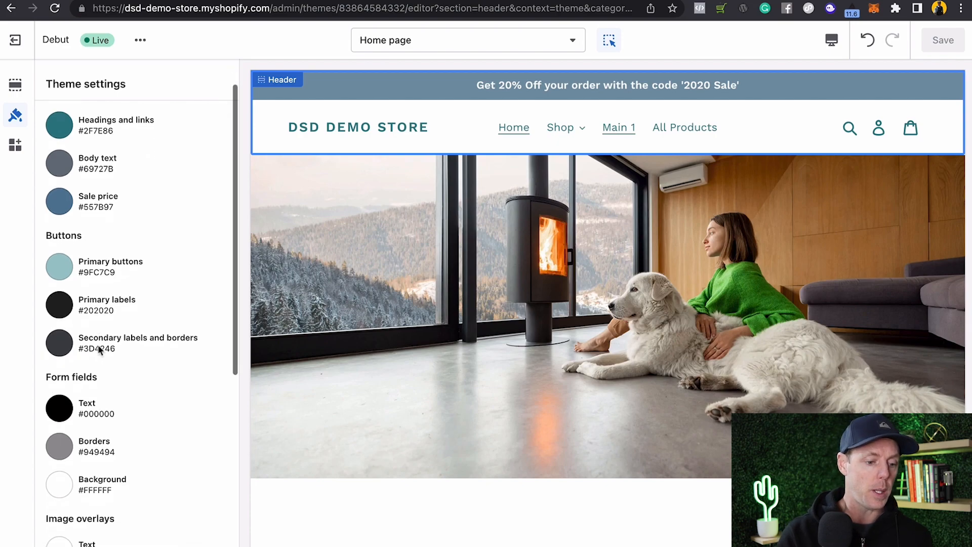
pyautogui.scroll(2, 98, 344)
pyautogui.scroll(-1, 98, 344)
pyautogui.scroll(1, 105, 319)
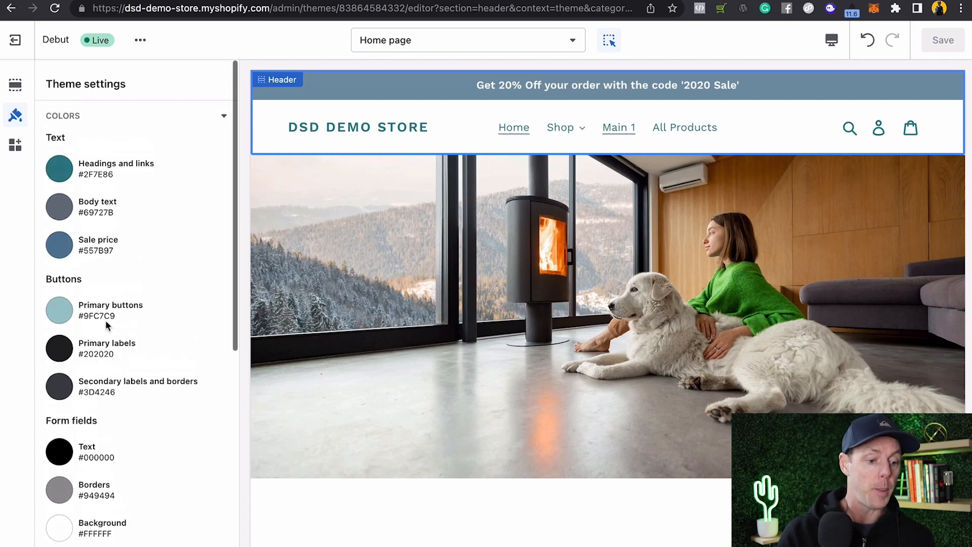
# Copy the gray #737471 from the photo's palette on imagecolorpicker.com and set it as the theme's Headings and links color.
pyautogui.click(63, 172)
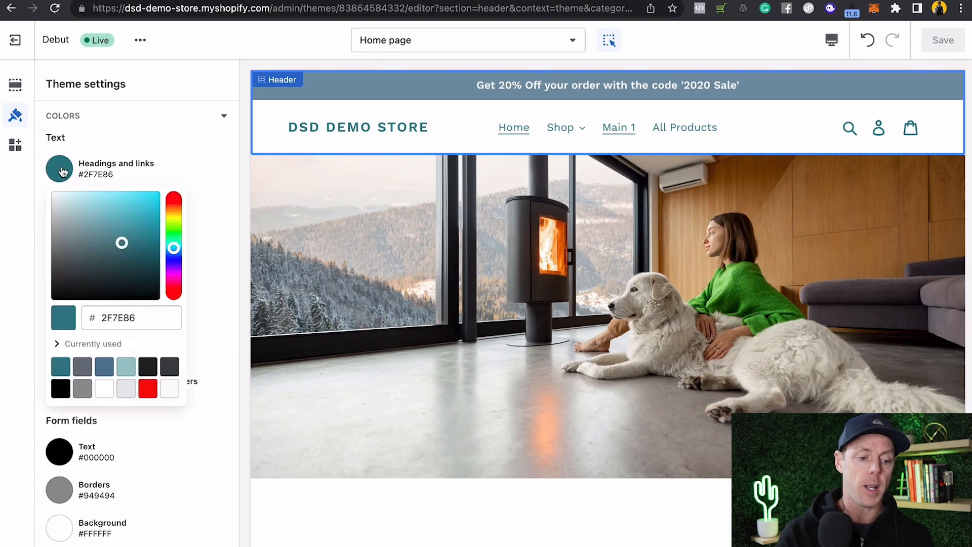
pyautogui.hotkey('ctrl', 'Tab')
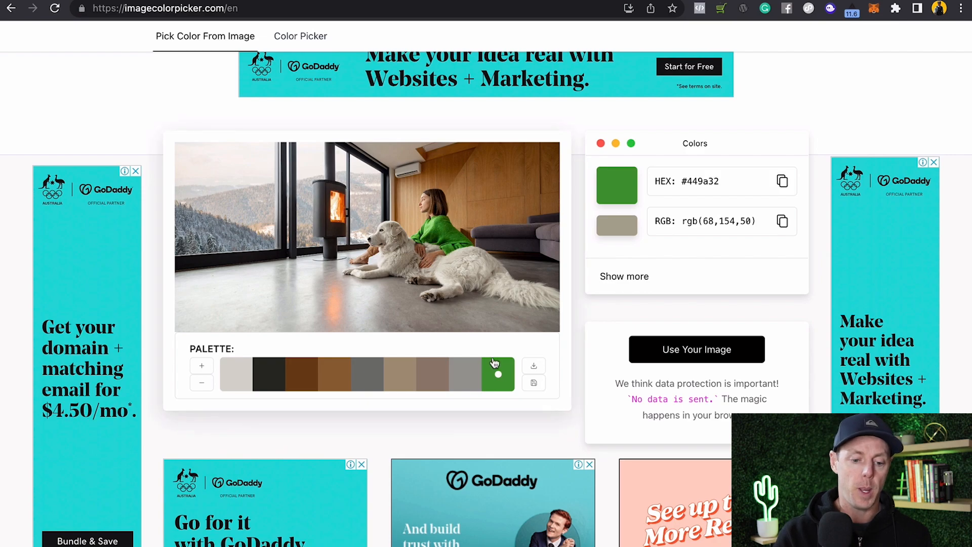
pyautogui.click(368, 380)
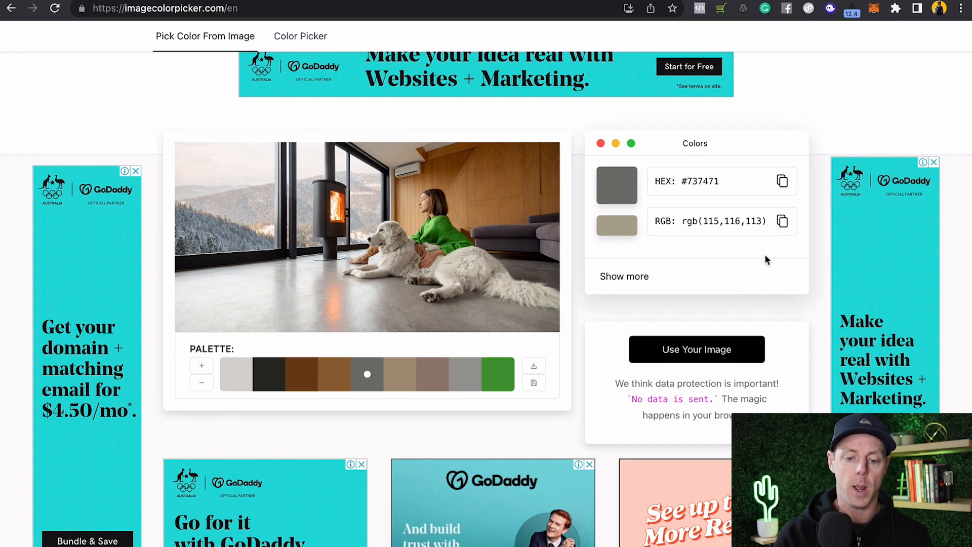
pyautogui.click(782, 181)
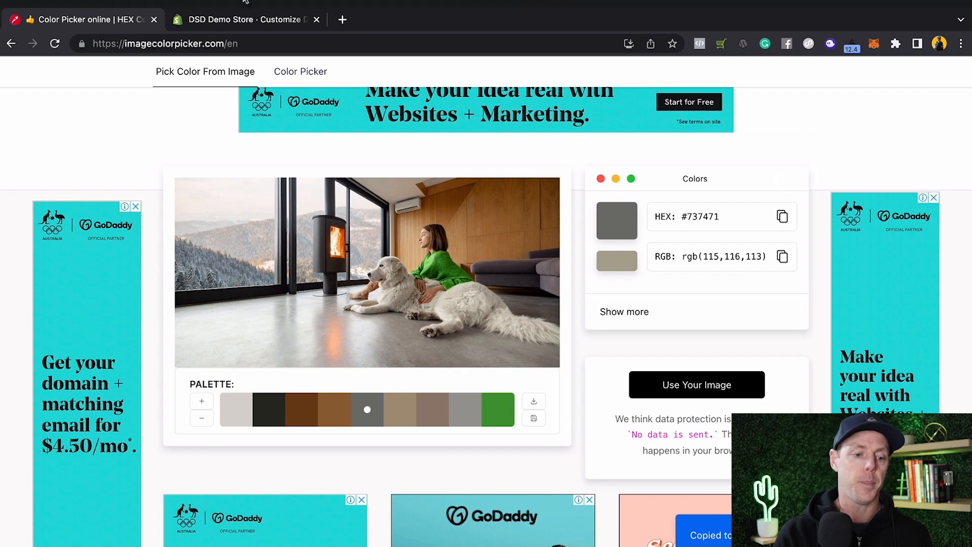
pyautogui.click(245, 1)
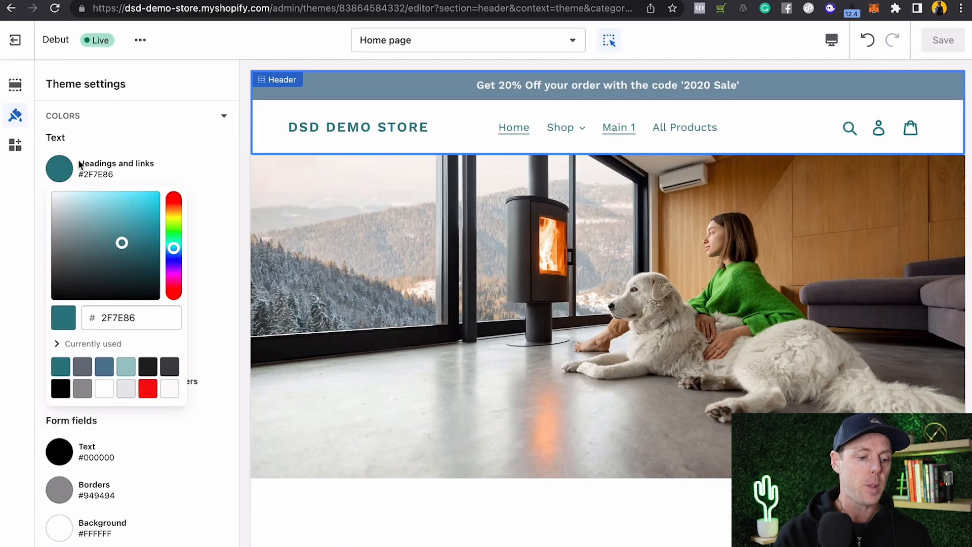
pyautogui.click(142, 323)
pyautogui.doubleClick(141, 318)
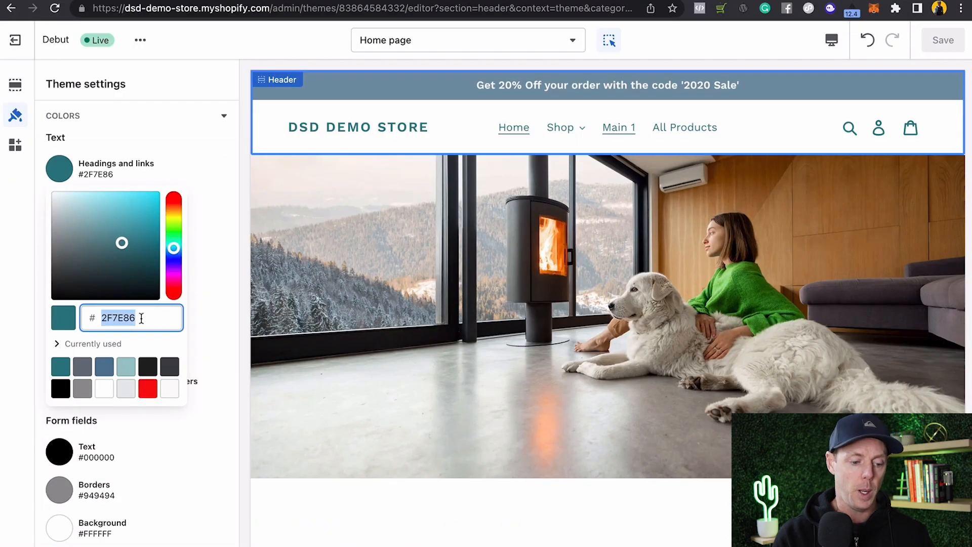
pyautogui.hotkey('ctrl', 'v')
pyautogui.click(196, 290)
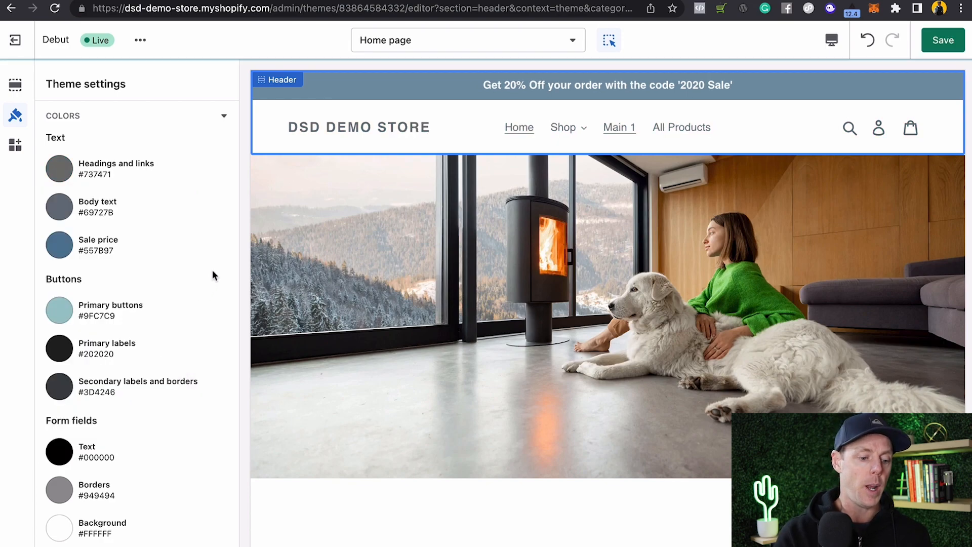
# Switch to imagecolorpicker.com and copy the hex code of the green #449A32 from the photo's palette.
pyautogui.scroll(-3, 212, 269)
pyautogui.scroll(-4, 218, 265)
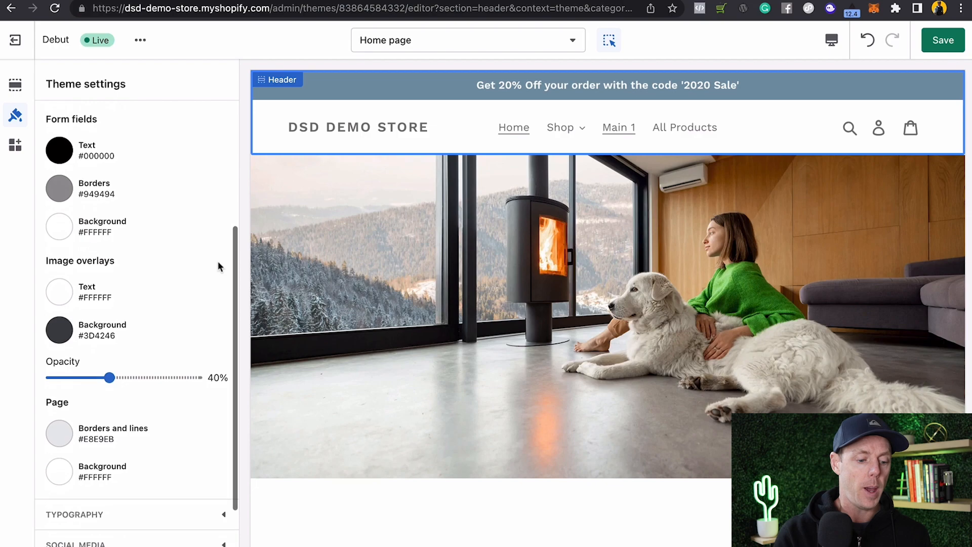
pyautogui.scroll(7, 226, 197)
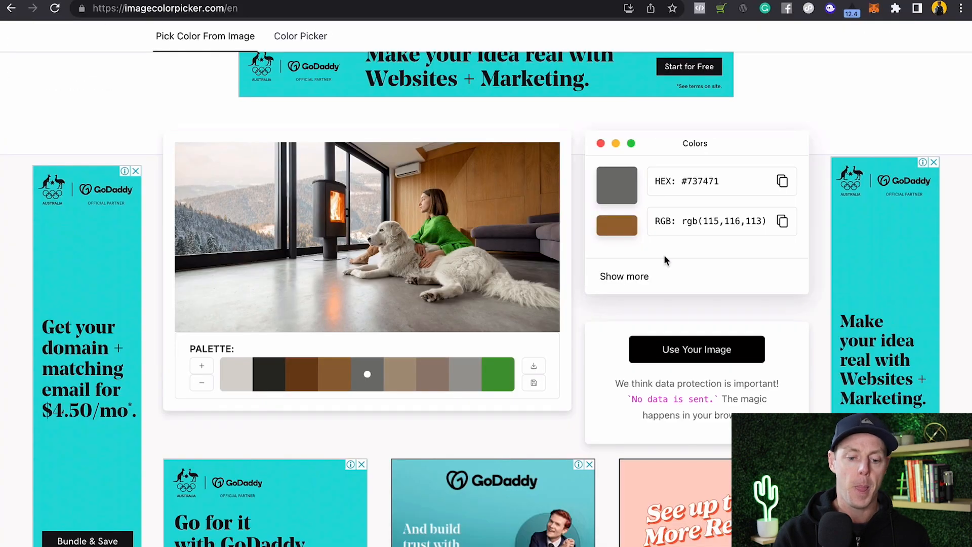
pyautogui.click(498, 376)
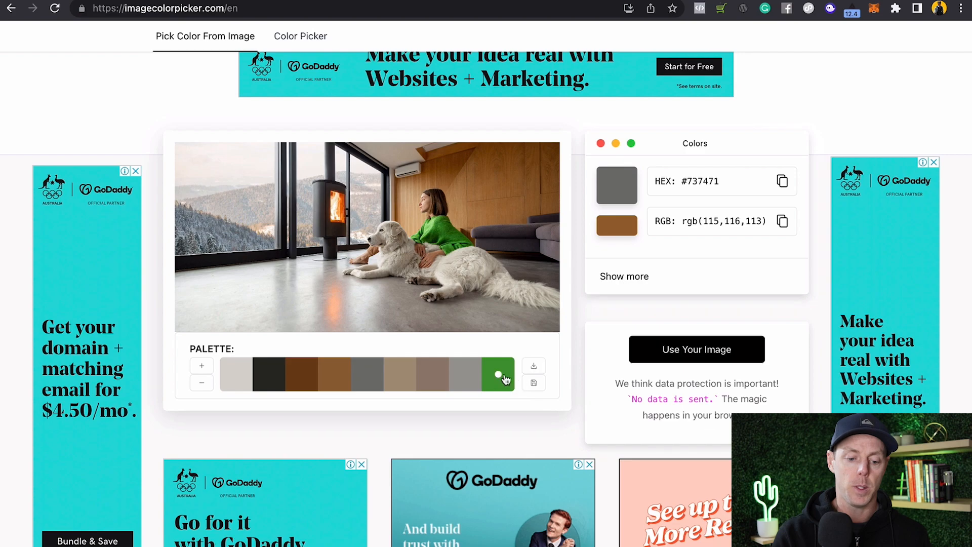
pyautogui.click(781, 183)
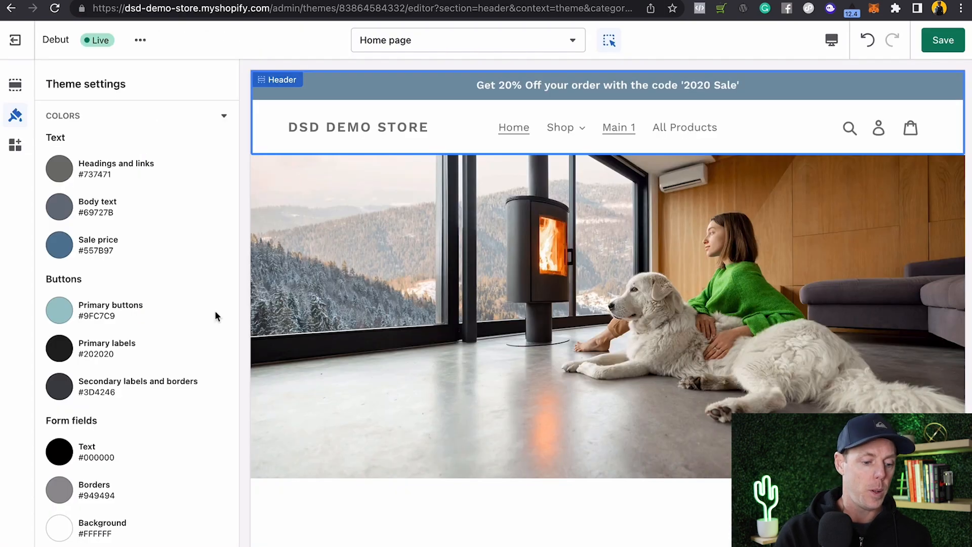
# Look through the theme's color settings for the announcement bar color.
pyautogui.scroll(-5, 215, 311)
pyautogui.scroll(-5, 215, 310)
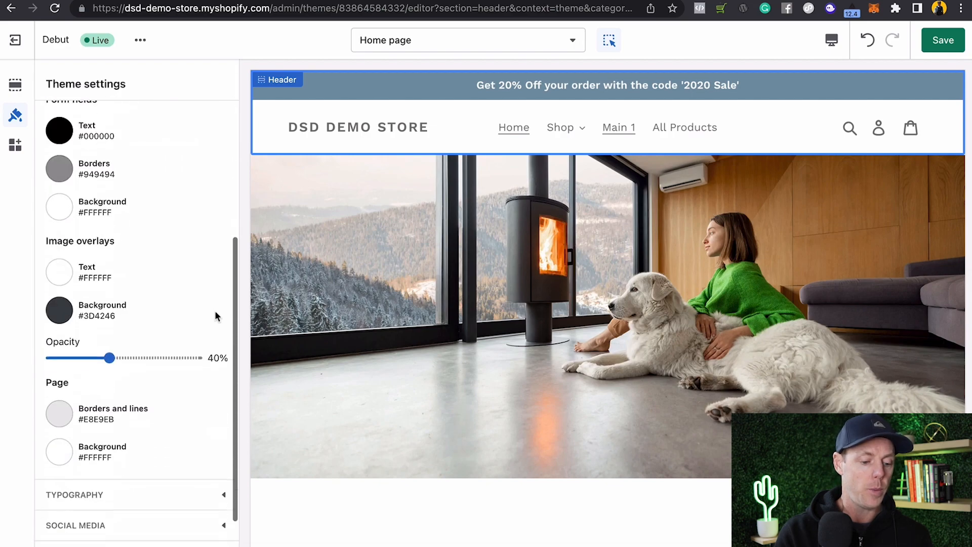
pyautogui.scroll(9, 215, 311)
pyautogui.scroll(1, 215, 311)
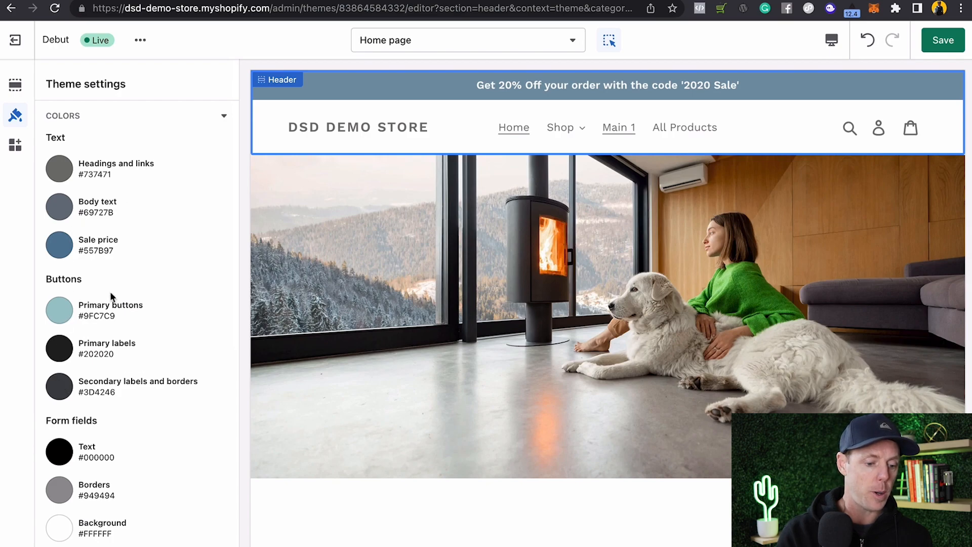
pyautogui.scroll(-10, 112, 296)
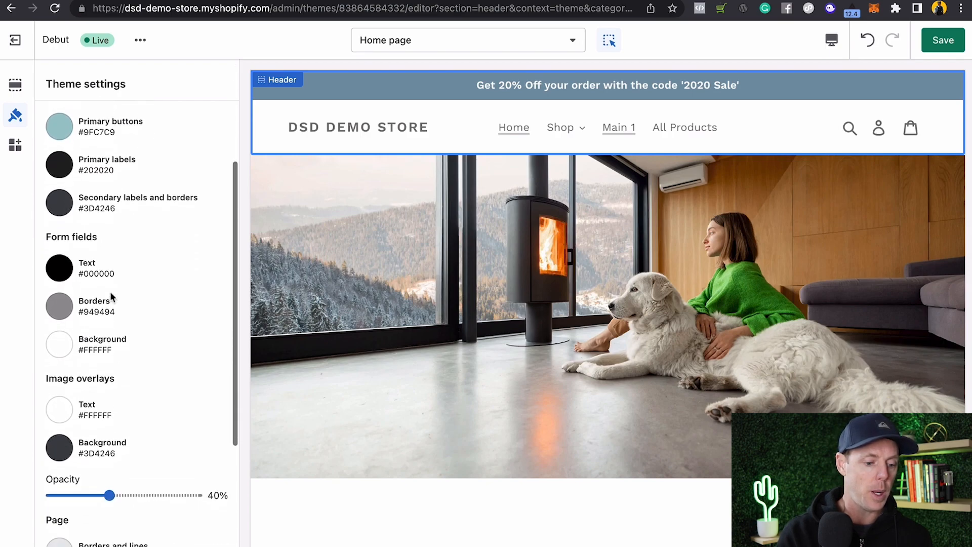
pyautogui.scroll(-9, 110, 294)
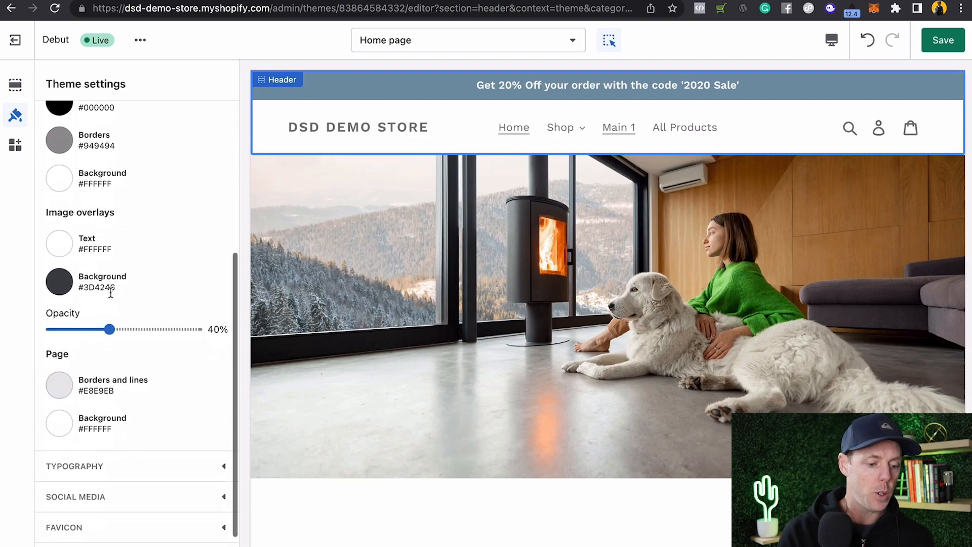
pyautogui.scroll(-3, 110, 292)
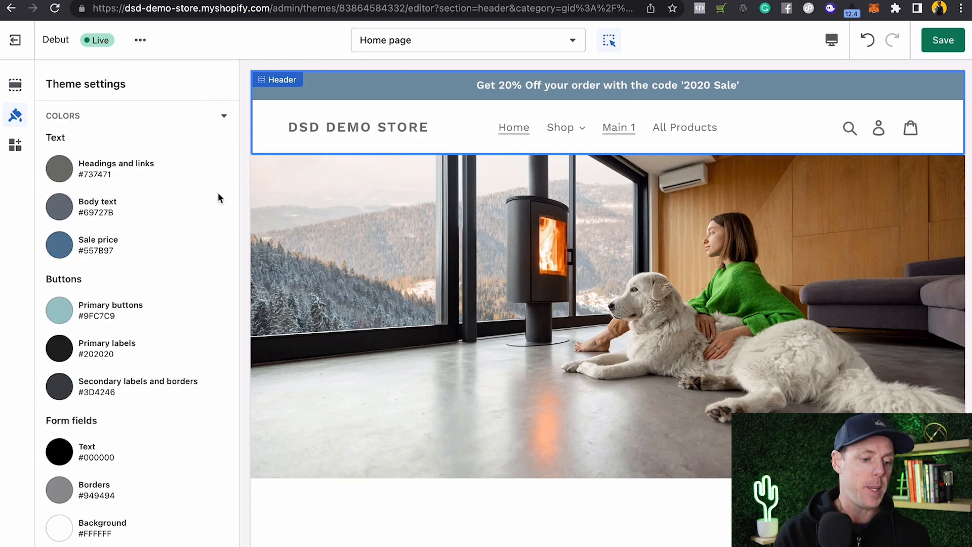
# Set the announcement bar's Bar color to #449A32 in the header section and save the theme.
pyautogui.click(16, 84)
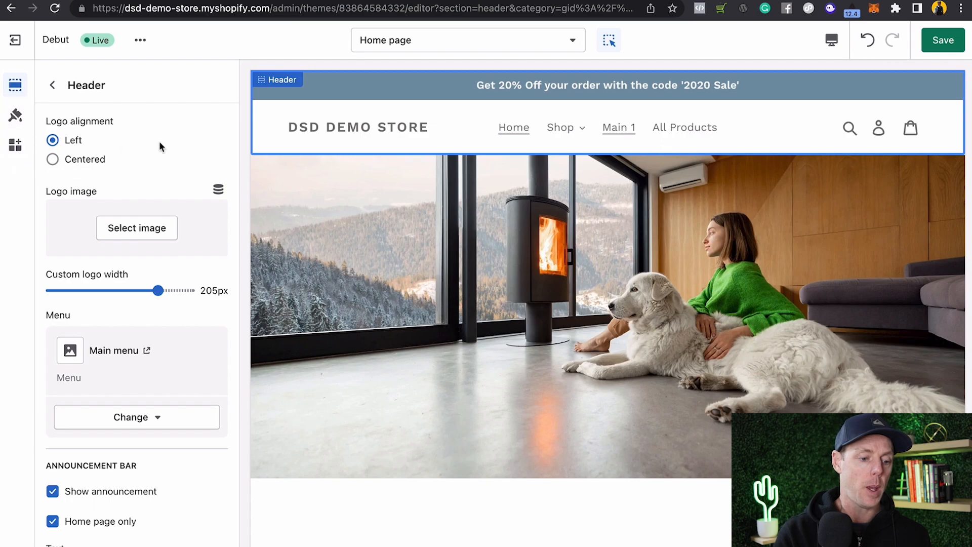
pyautogui.scroll(-10, 130, 273)
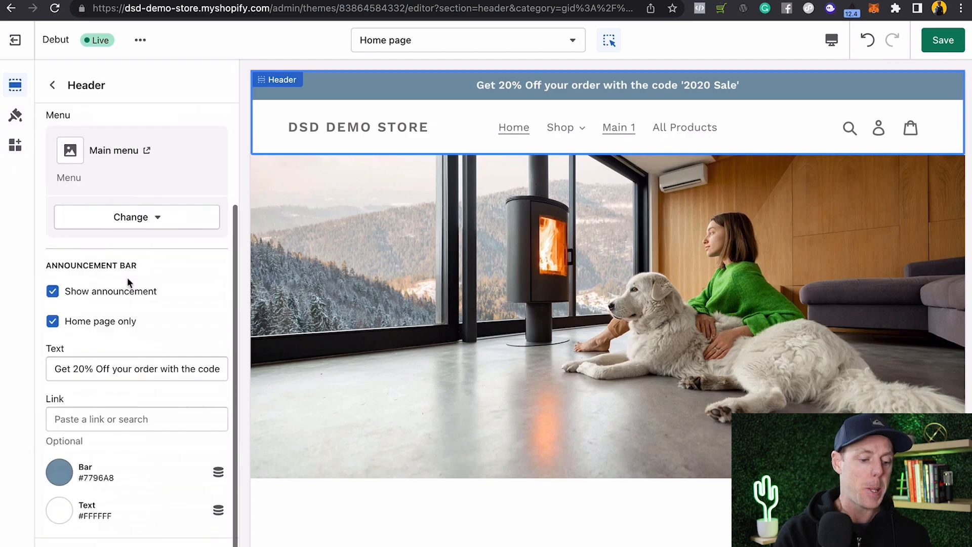
pyautogui.click(76, 478)
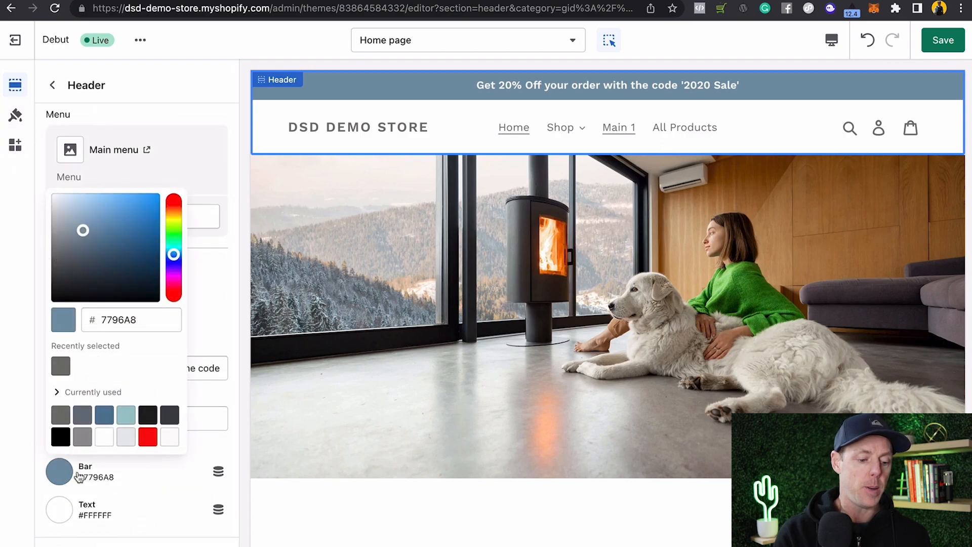
pyautogui.click(148, 317)
pyautogui.doubleClick(149, 317)
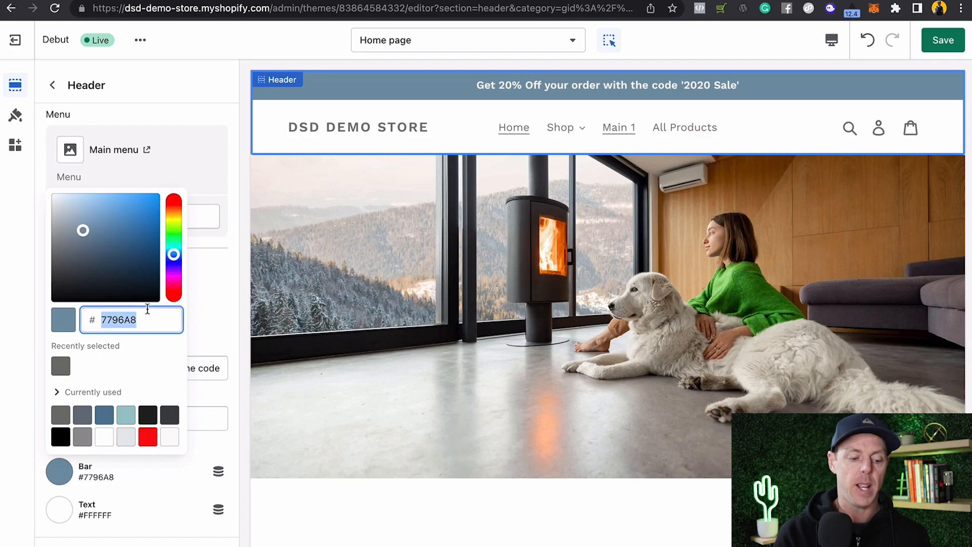
pyautogui.press('super+v')
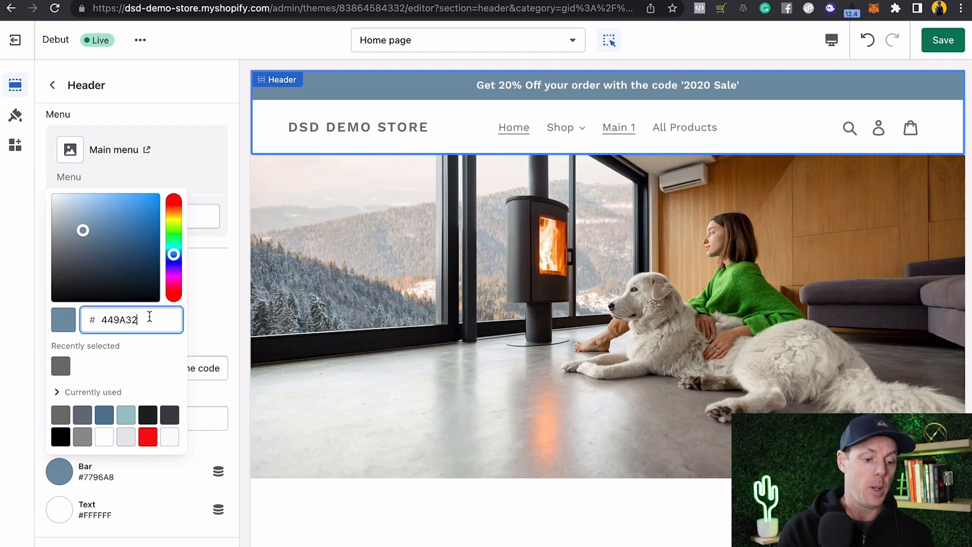
pyautogui.click(228, 302)
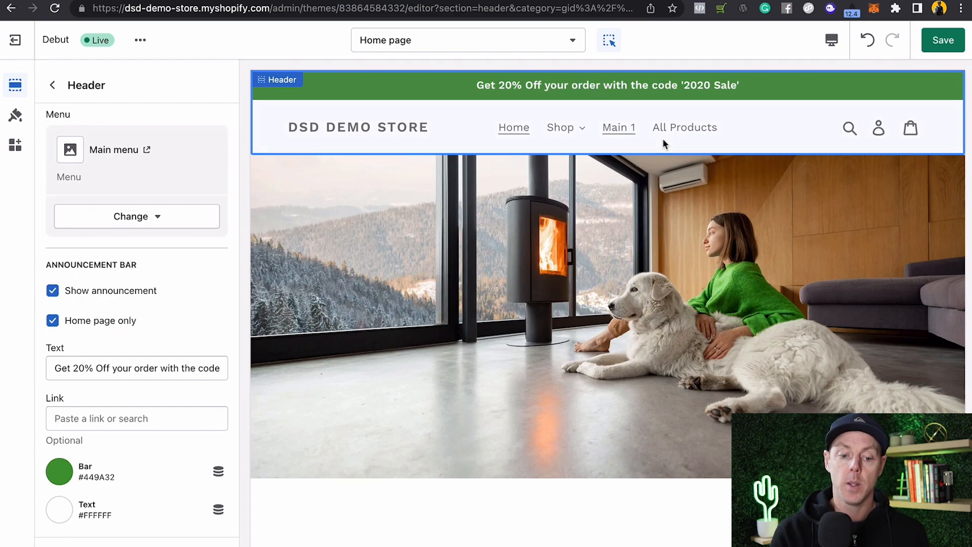
pyautogui.click(943, 41)
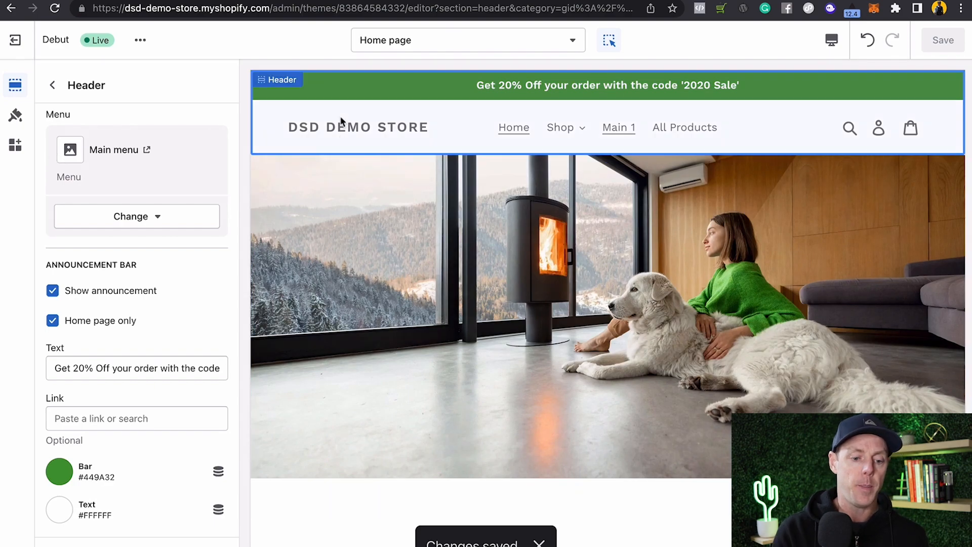
# Return to the home page's section list and highlight the Image with text overlay section in the preview.
pyautogui.click(339, 139)
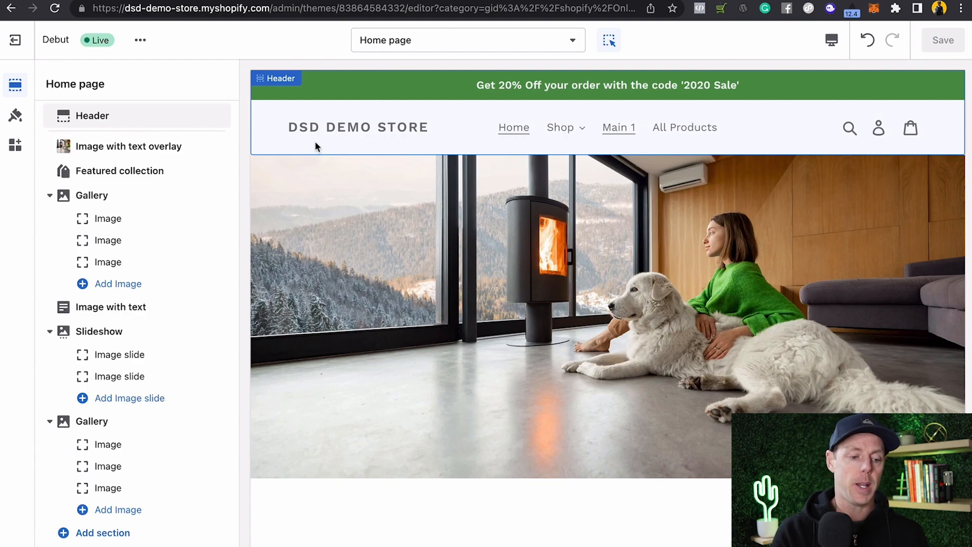
pyautogui.moveTo(224, 152)
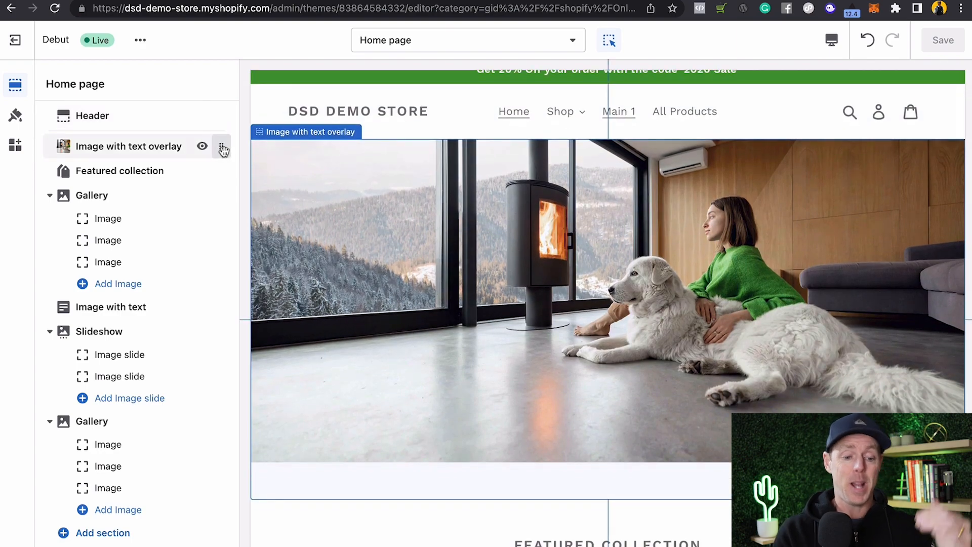
# Upload Dog Logo.png from the Desktop as the header's logo image.
pyautogui.click(92, 116)
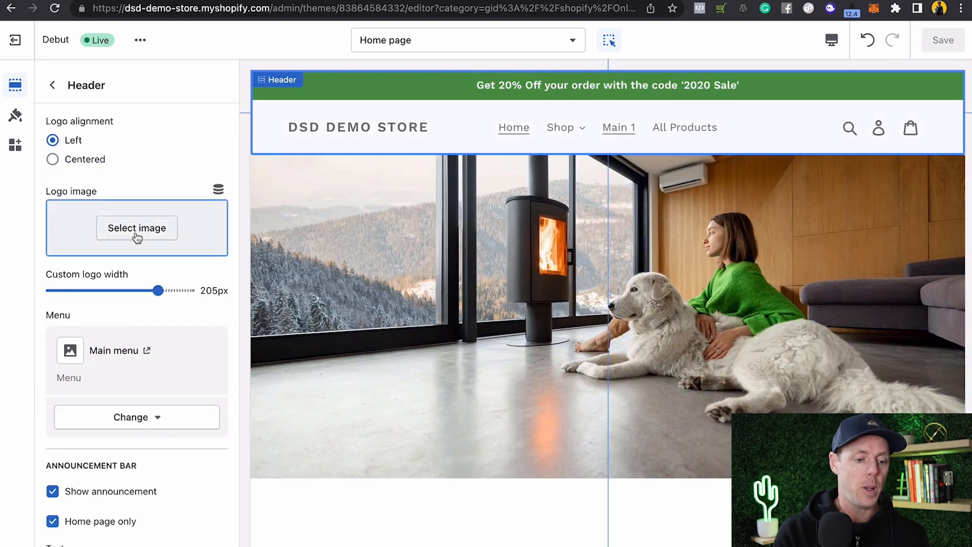
pyautogui.click(135, 232)
pyautogui.click(96, 187)
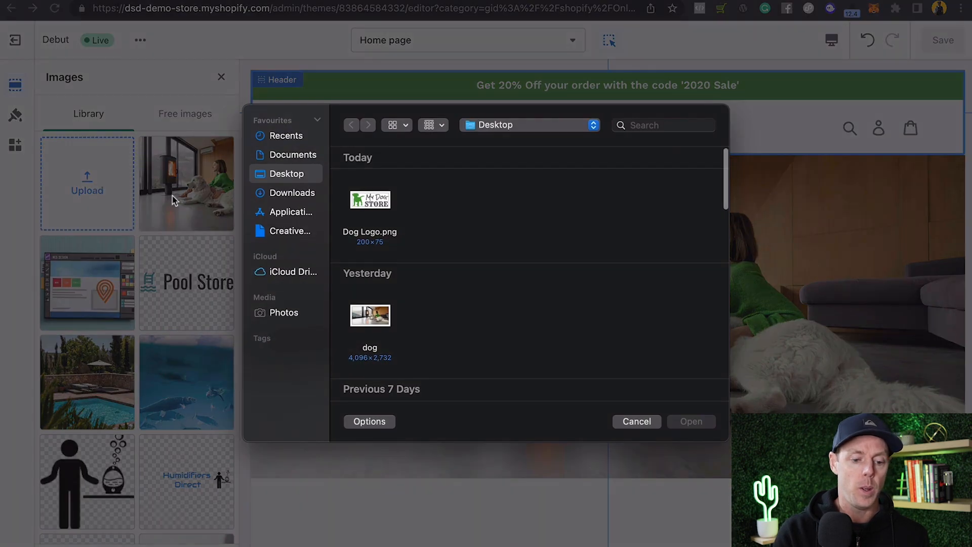
pyautogui.click(374, 196)
pyautogui.click(691, 422)
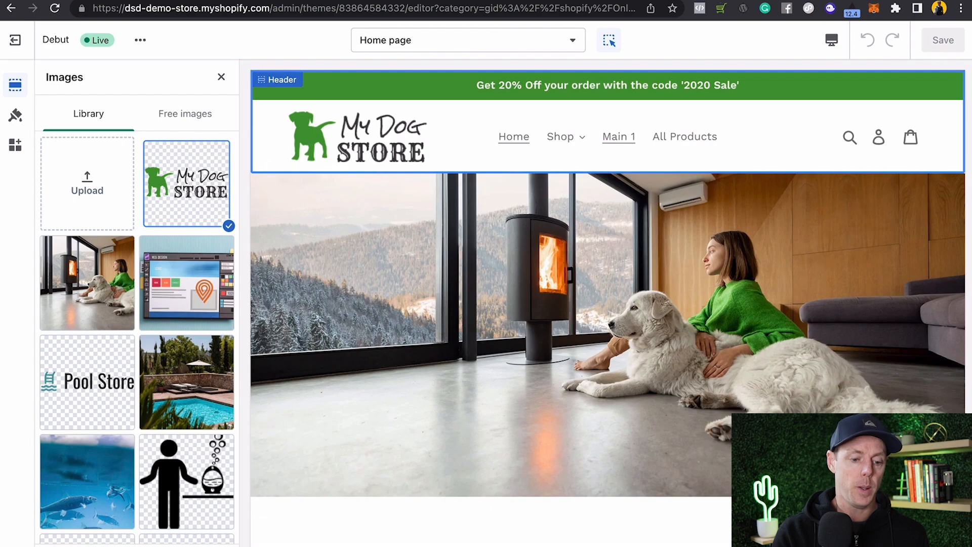
pyautogui.click(213, 545)
# Set the header's custom logo width to 100px and save the theme.
pyautogui.click(106, 386)
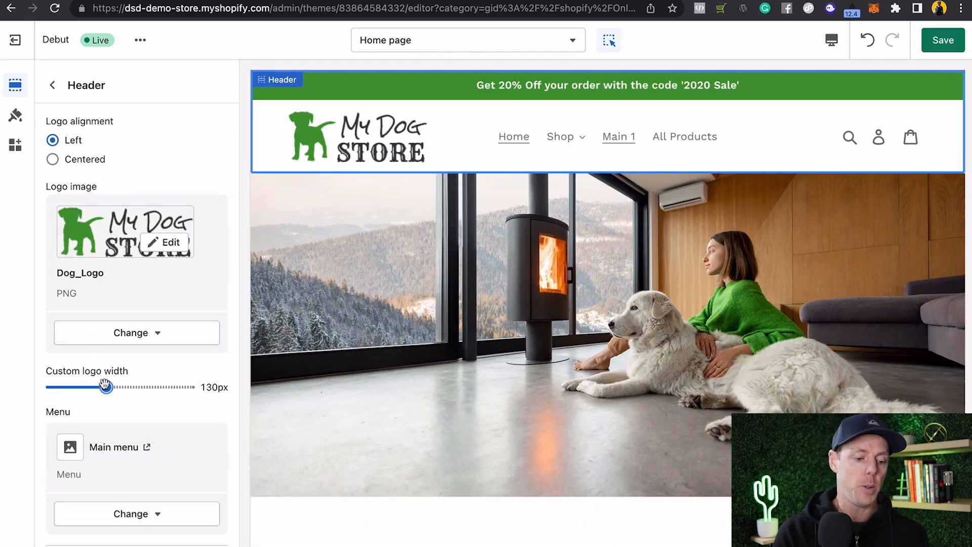
pyautogui.click(72, 388)
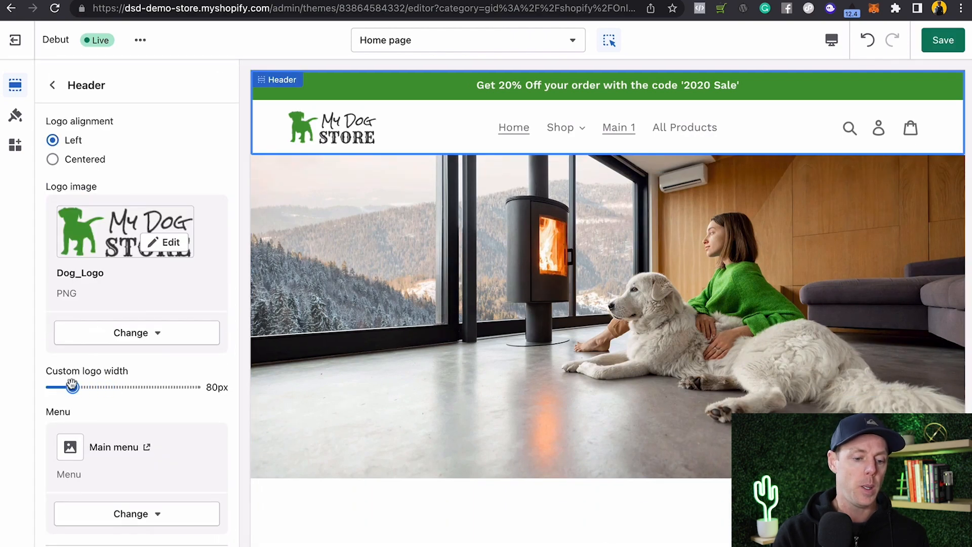
pyautogui.click(85, 387)
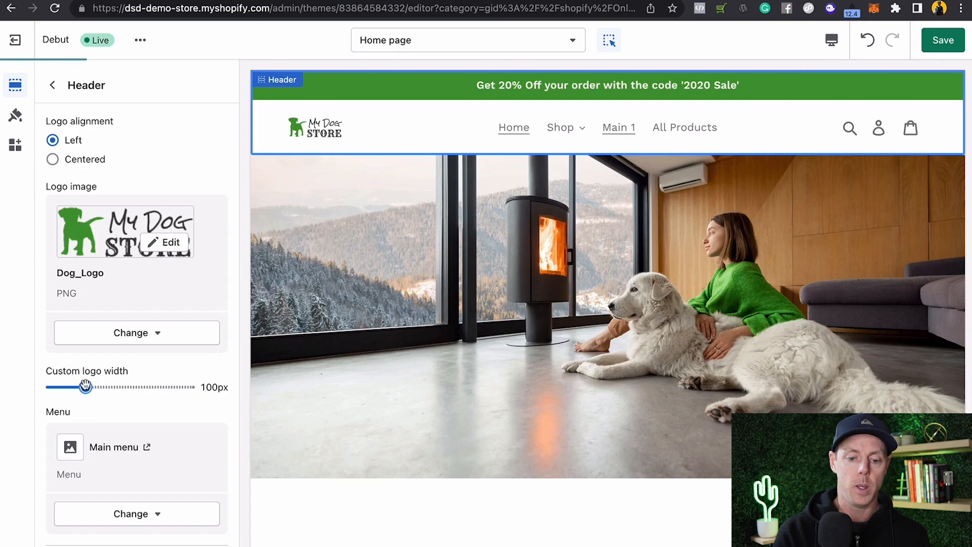
pyautogui.click(942, 54)
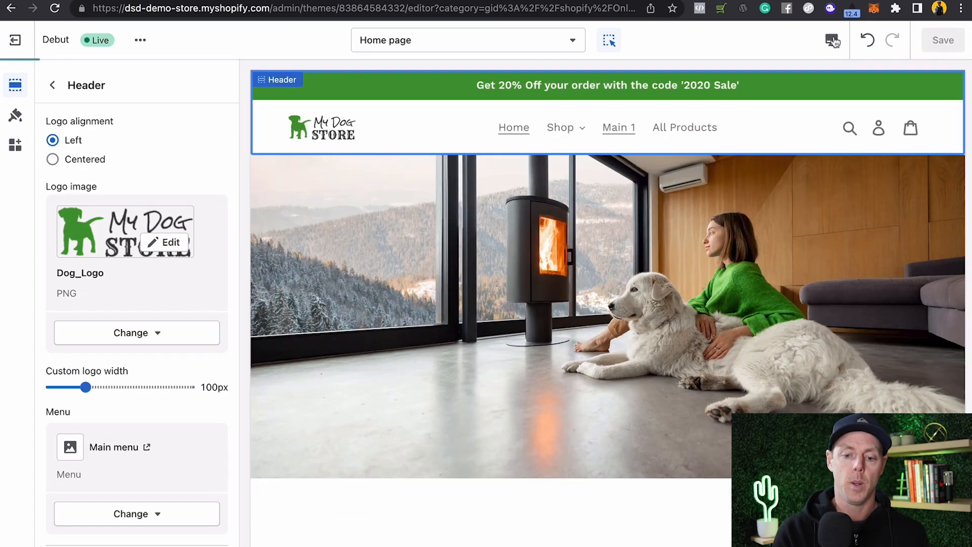
# Check the header and hero image in the fullscreen preview, select the Image with text overlay section, and return to the desktop view.
pyautogui.click(831, 40)
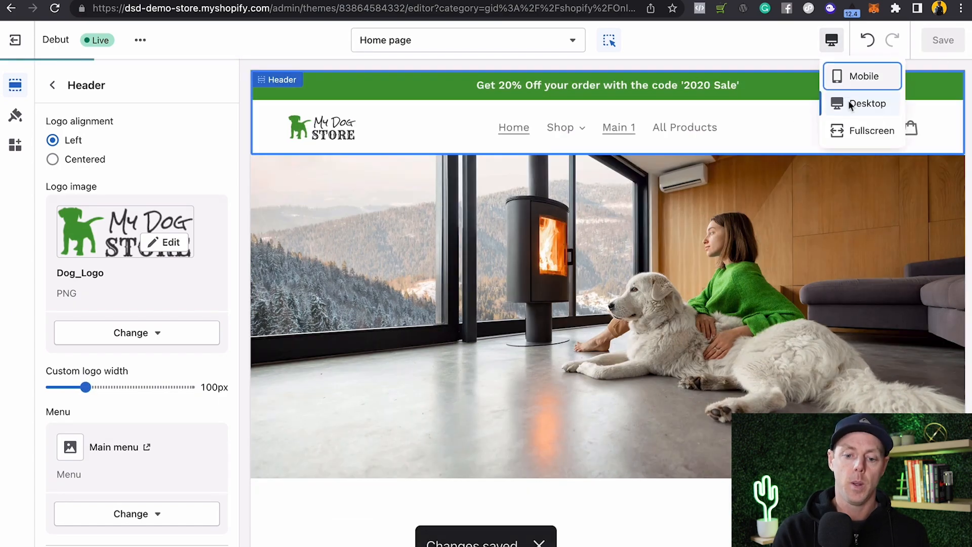
pyautogui.click(860, 130)
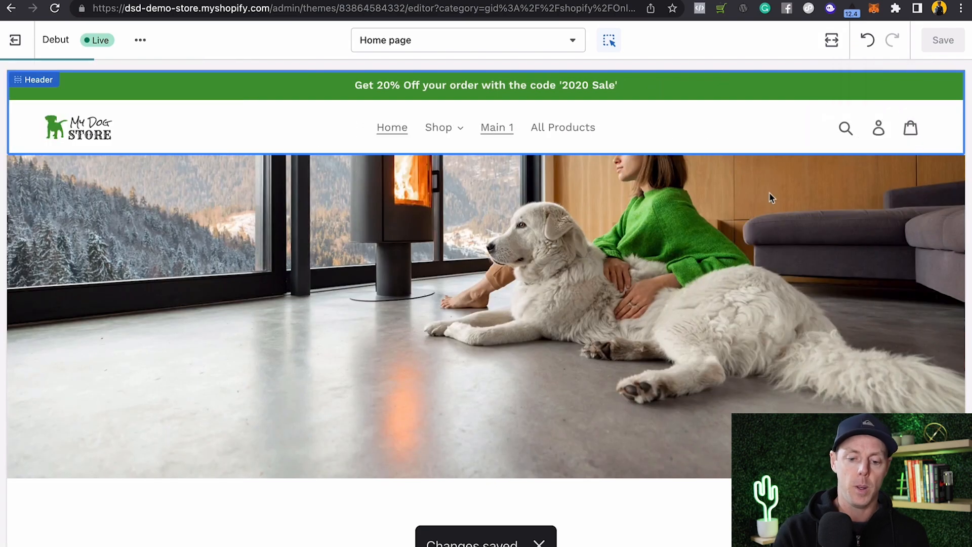
pyautogui.scroll(-10, 766, 247)
pyautogui.scroll(10, 766, 247)
pyautogui.click(766, 247)
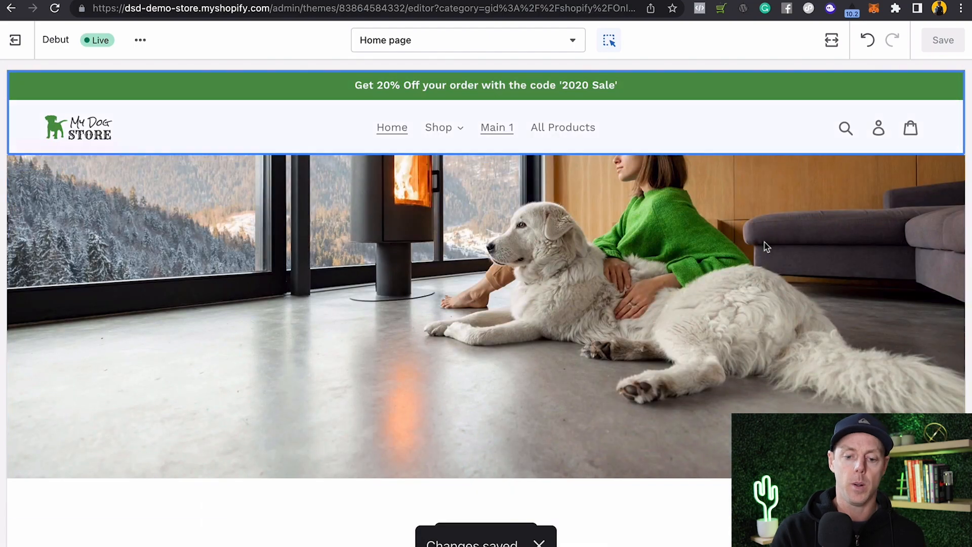
pyautogui.click(832, 40)
pyautogui.click(853, 102)
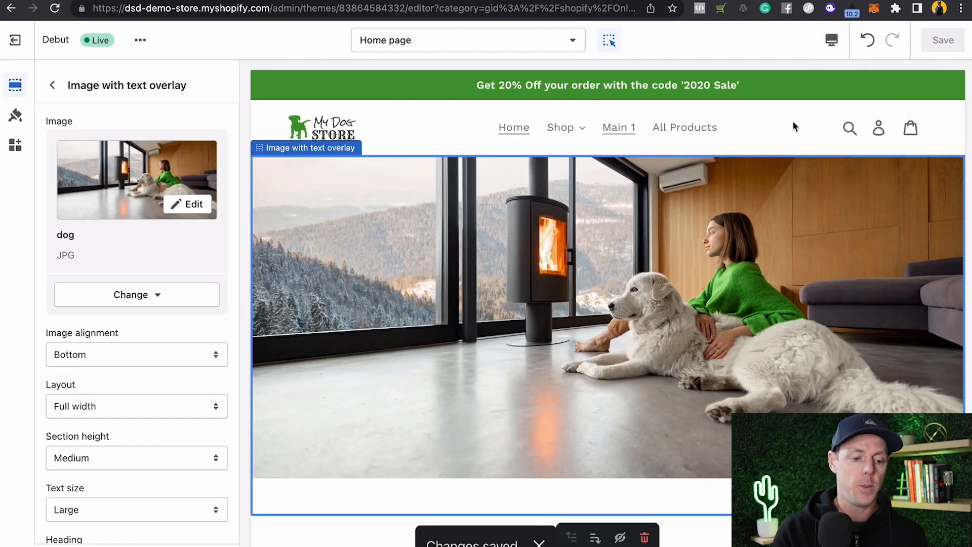
# Set the Image with text overlay section's height to Adapt to image and save the theme.
pyautogui.scroll(-3, 197, 355)
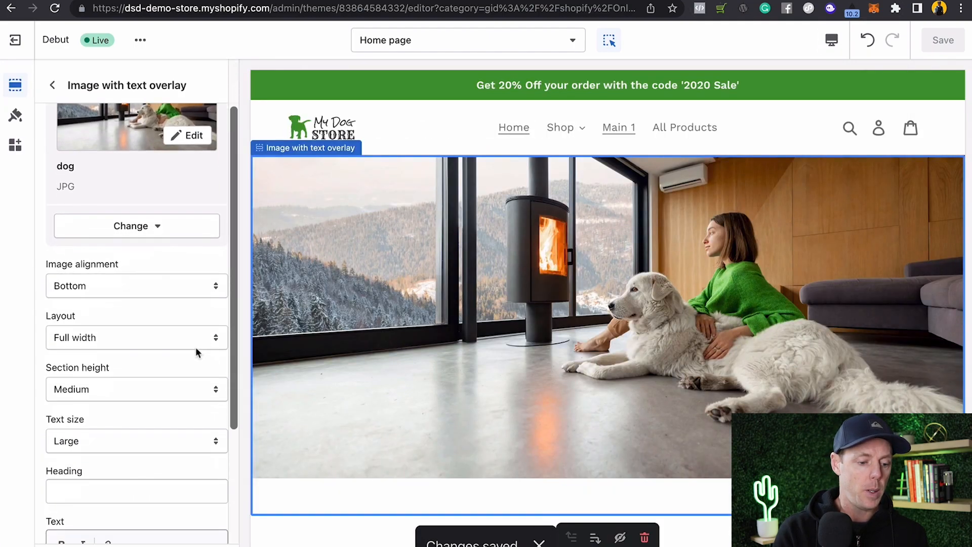
pyautogui.scroll(-3, 171, 308)
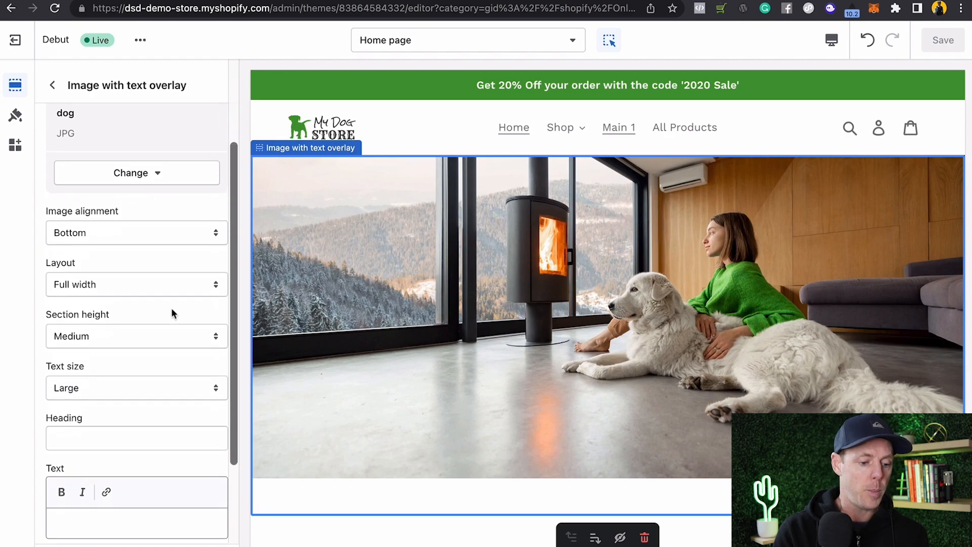
pyautogui.click(169, 330)
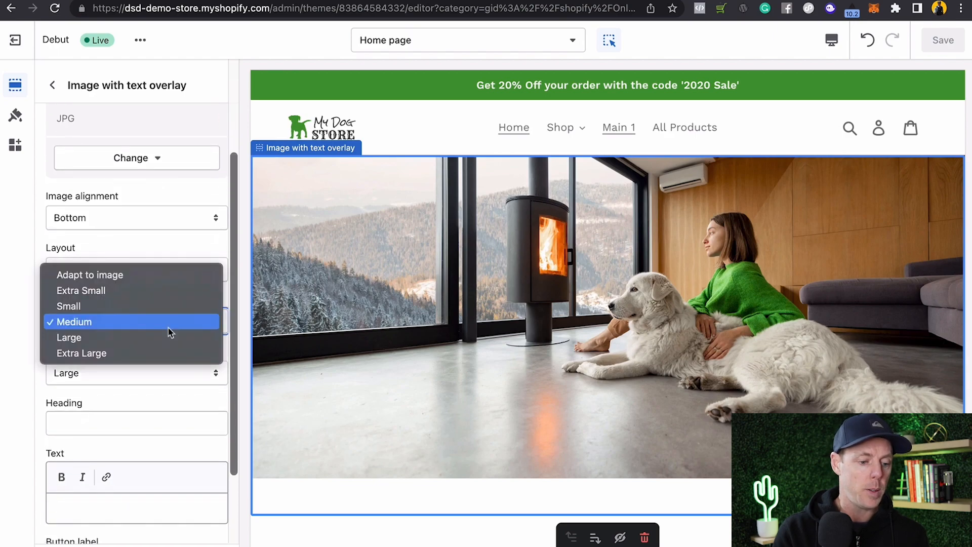
pyautogui.click(160, 276)
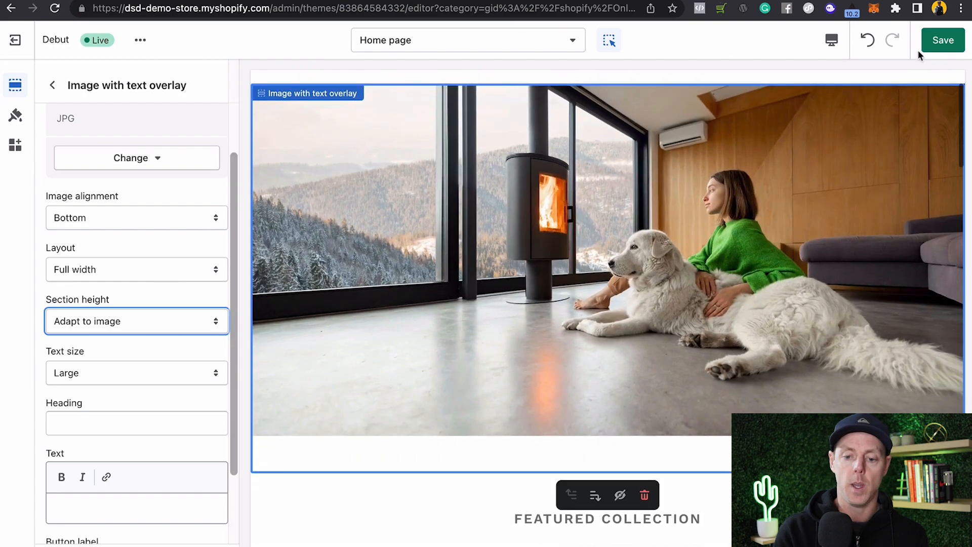
pyautogui.click(943, 40)
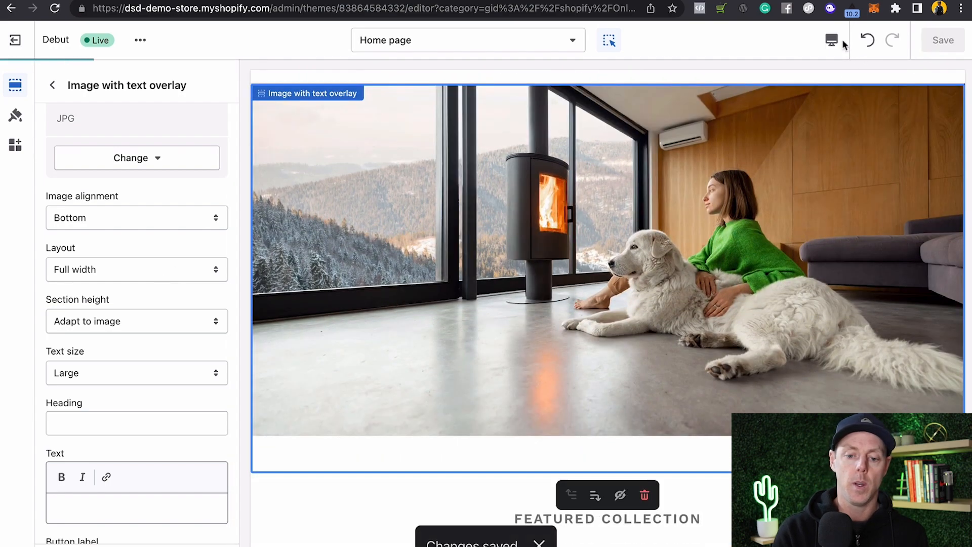
# Show the home page in the fullscreen preview and turn off the preview inspector.
pyautogui.click(834, 42)
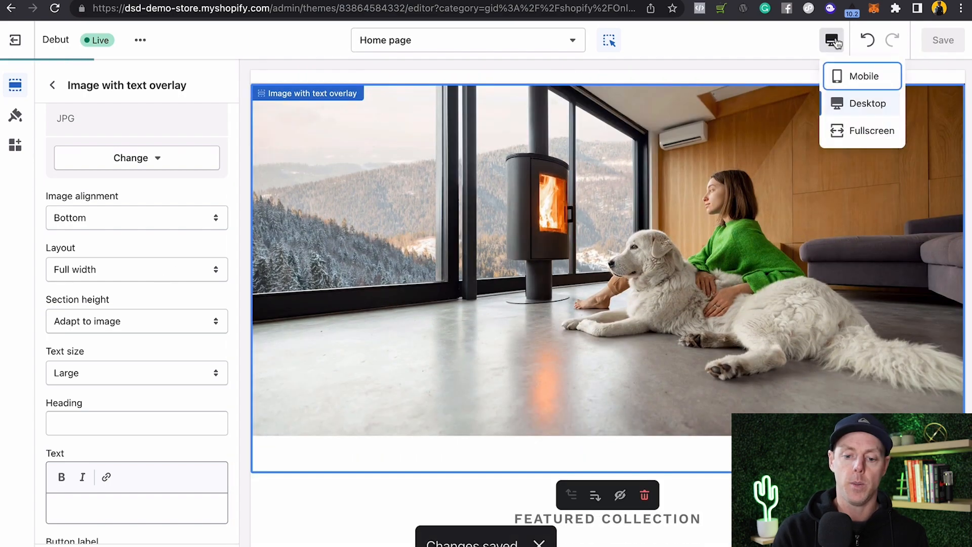
pyautogui.click(835, 130)
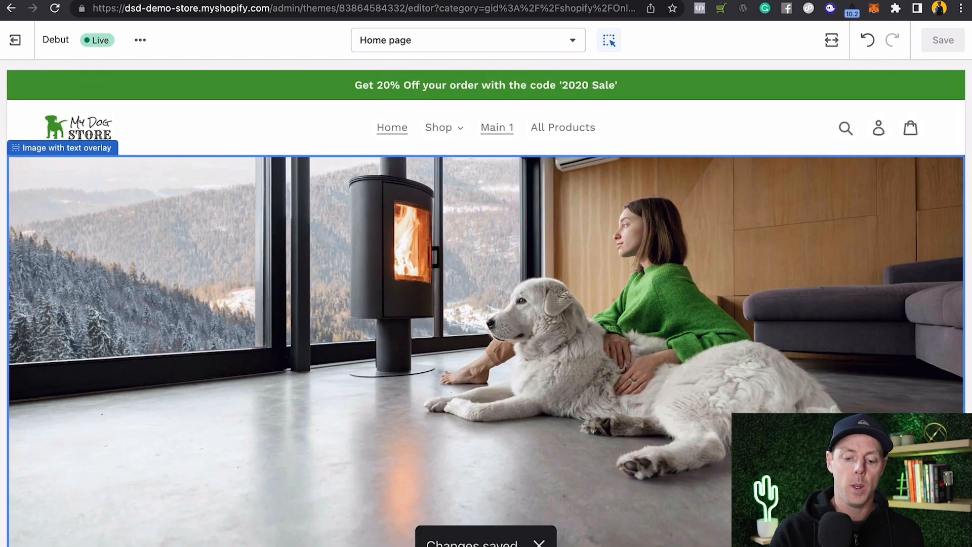
pyautogui.click(608, 42)
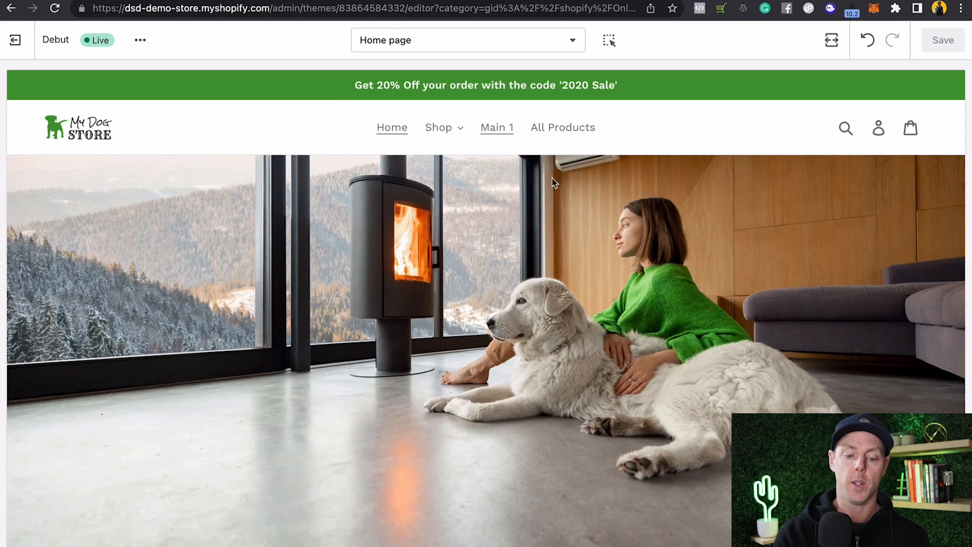
# Review the home page's sections from the hero image down to the footer and return to the desktop view.
pyautogui.scroll(-10, 531, 202)
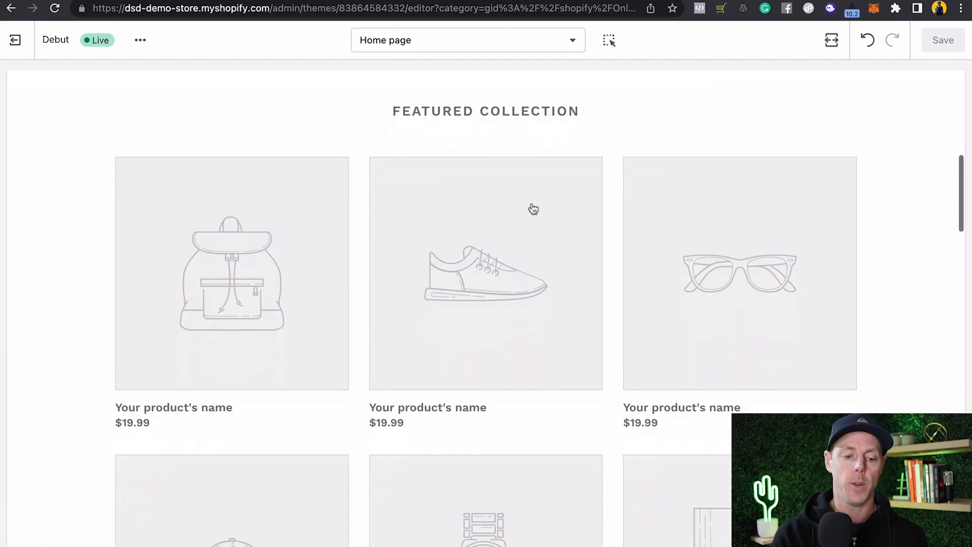
pyautogui.scroll(-6, 533, 209)
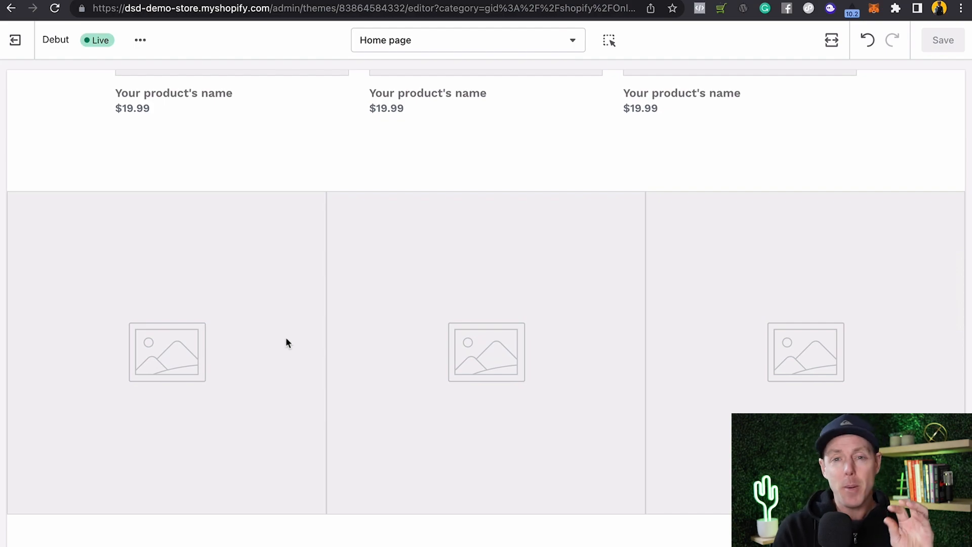
pyautogui.scroll(10, 286, 343)
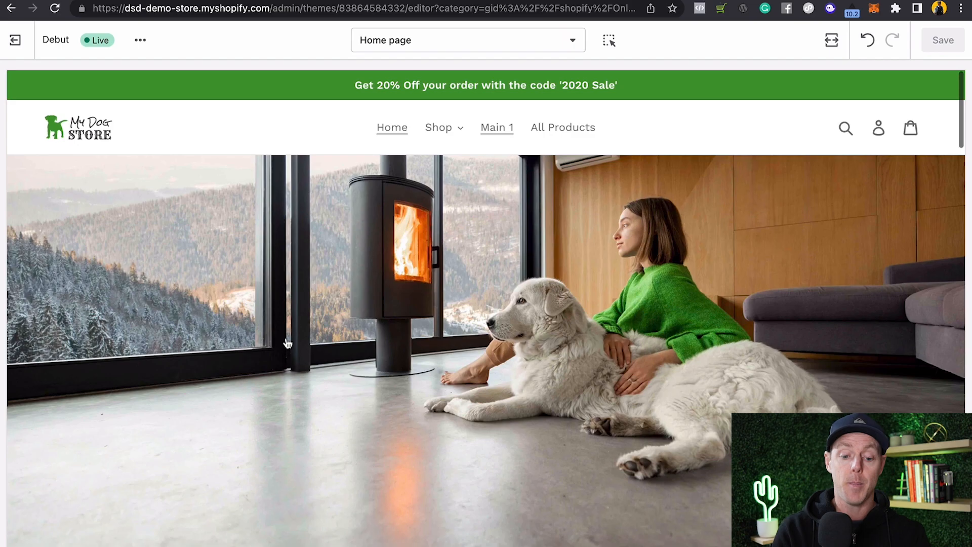
pyautogui.scroll(-8, 711, 262)
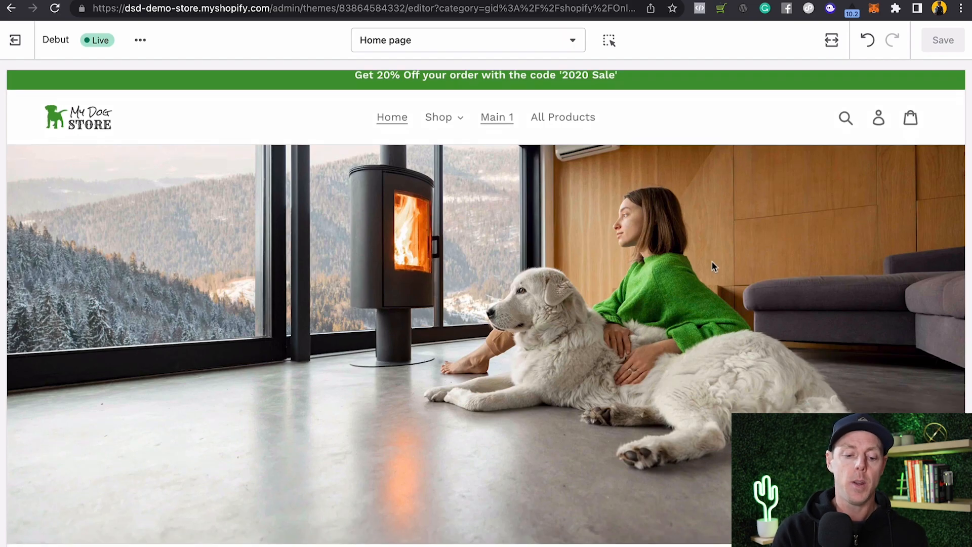
pyautogui.scroll(4, 712, 260)
pyautogui.scroll(-12, 711, 260)
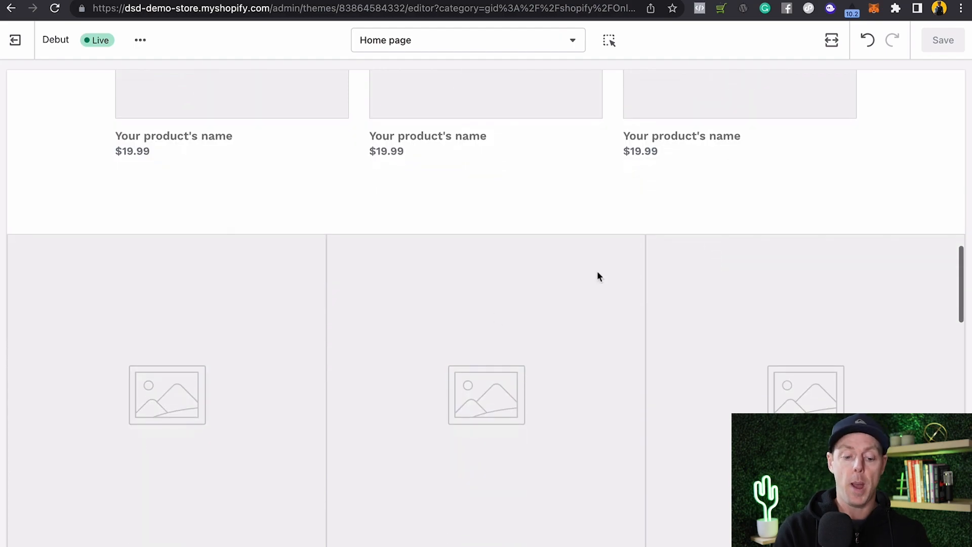
pyautogui.scroll(-15, 555, 434)
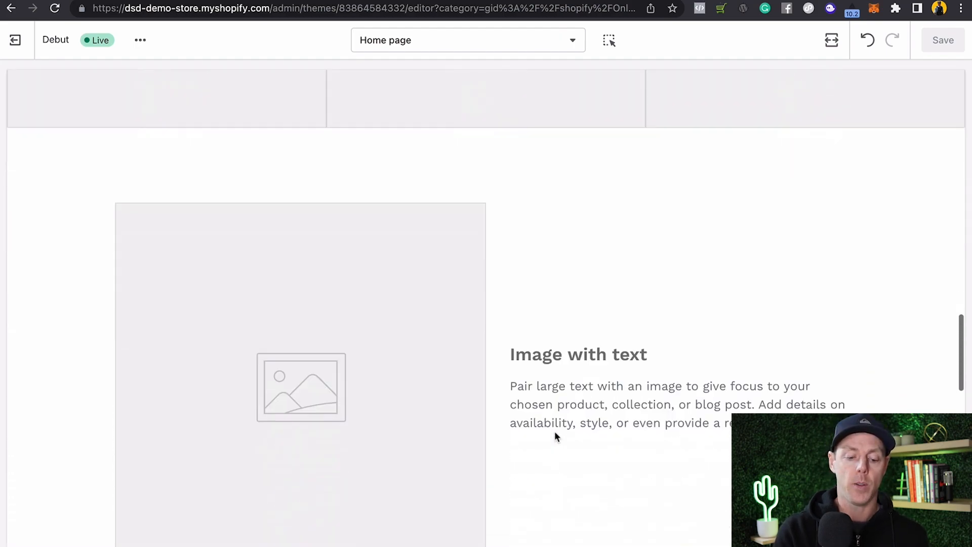
pyautogui.scroll(-5, 554, 437)
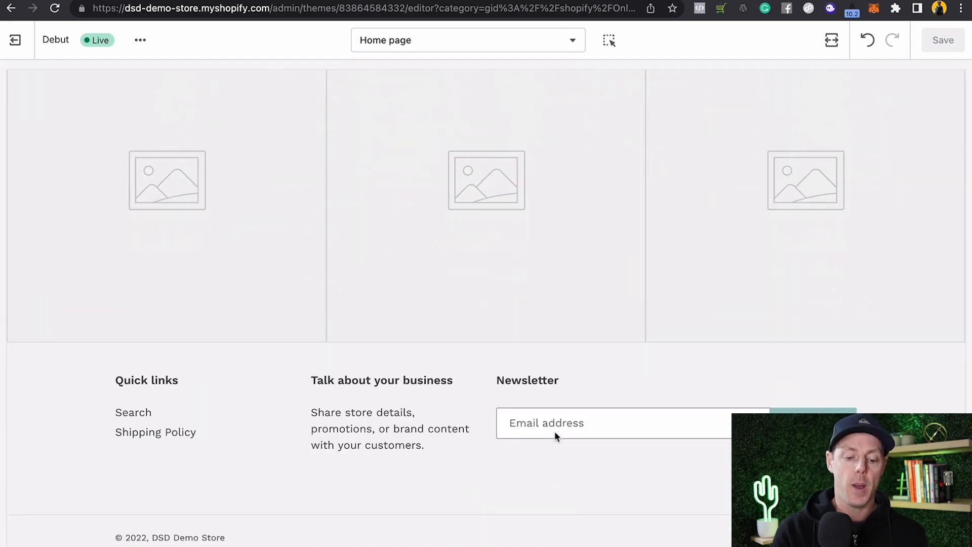
pyautogui.scroll(20, 555, 436)
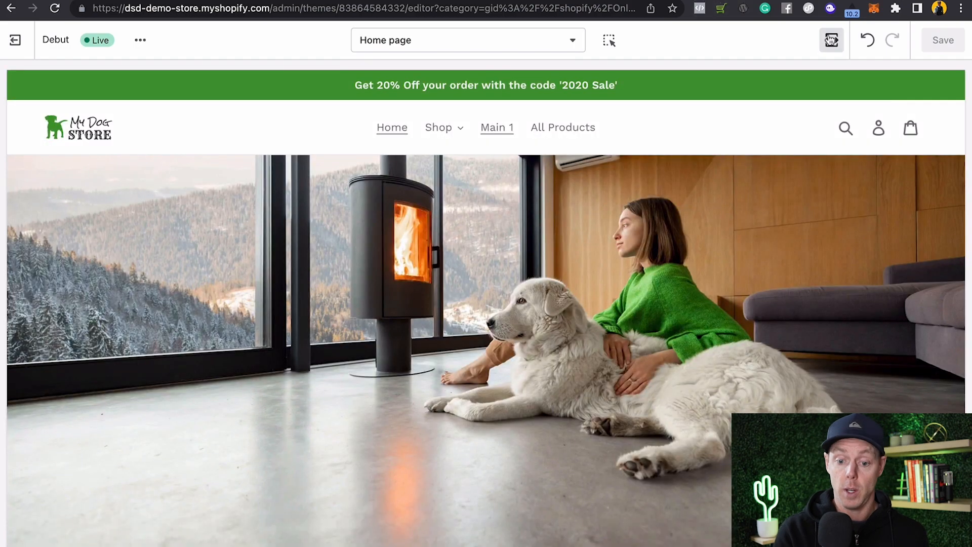
pyautogui.click(831, 40)
pyautogui.click(862, 102)
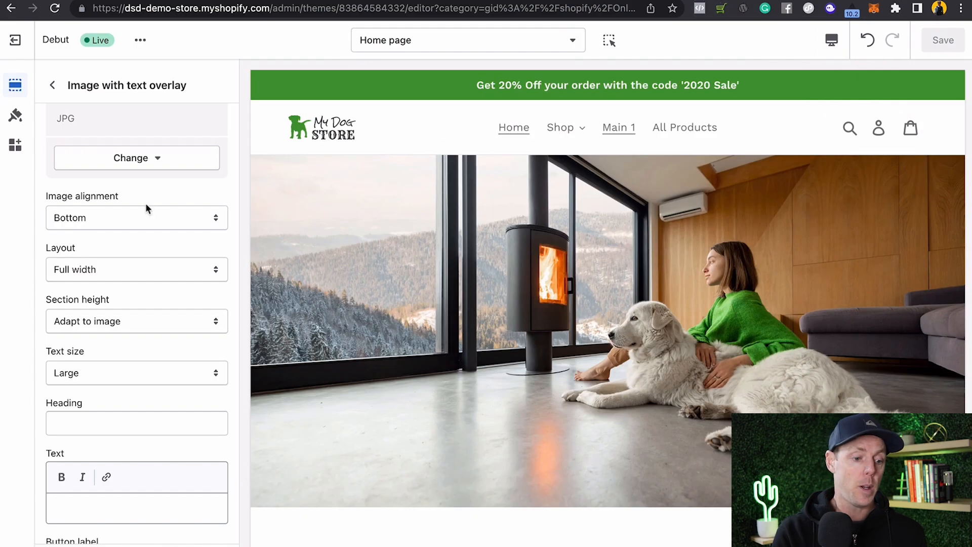
pyautogui.click(15, 114)
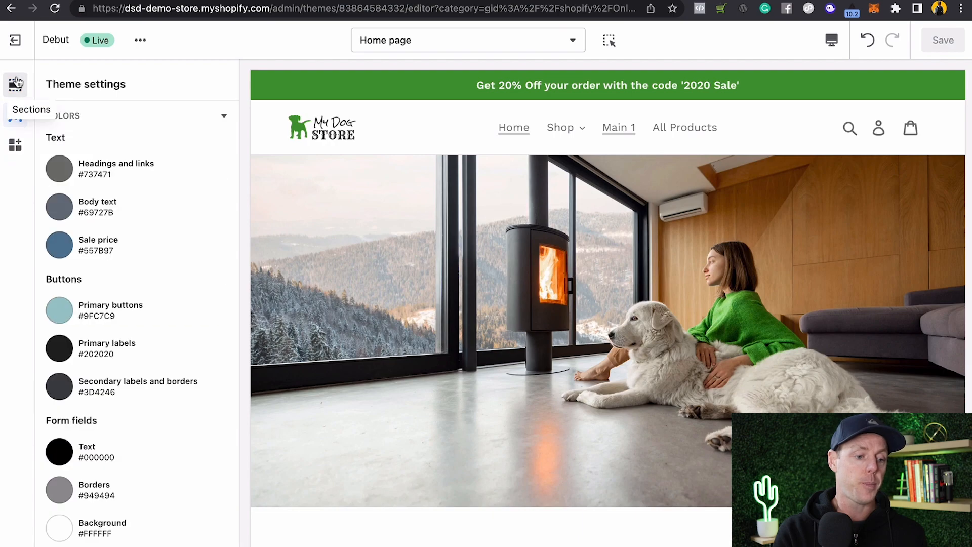
pyautogui.click(15, 85)
pyautogui.scroll(-5, 102, 300)
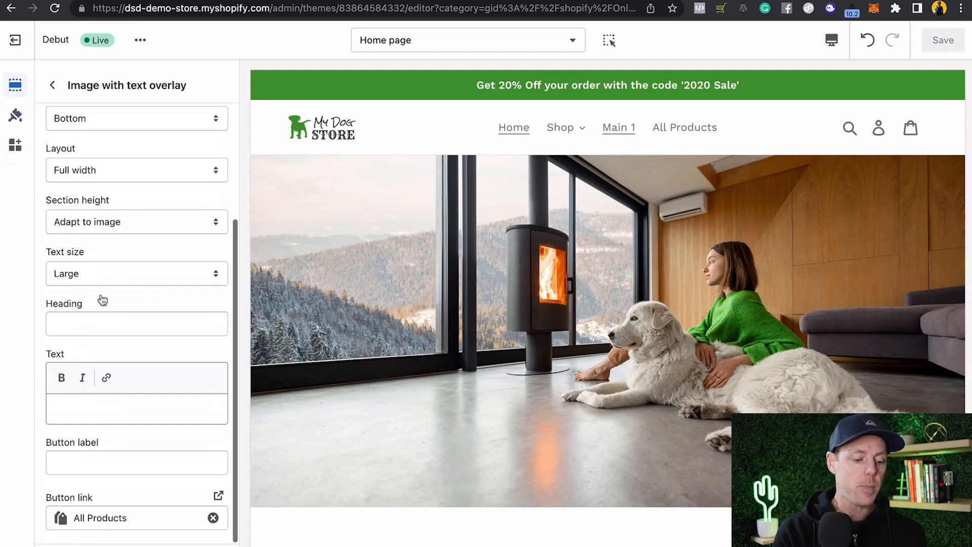
# Add Newsletter and Rich text sections to the home page, placing Rich text directly below the first Gallery and Newsletter beneath it.
pyautogui.click(51, 84)
pyautogui.click(102, 532)
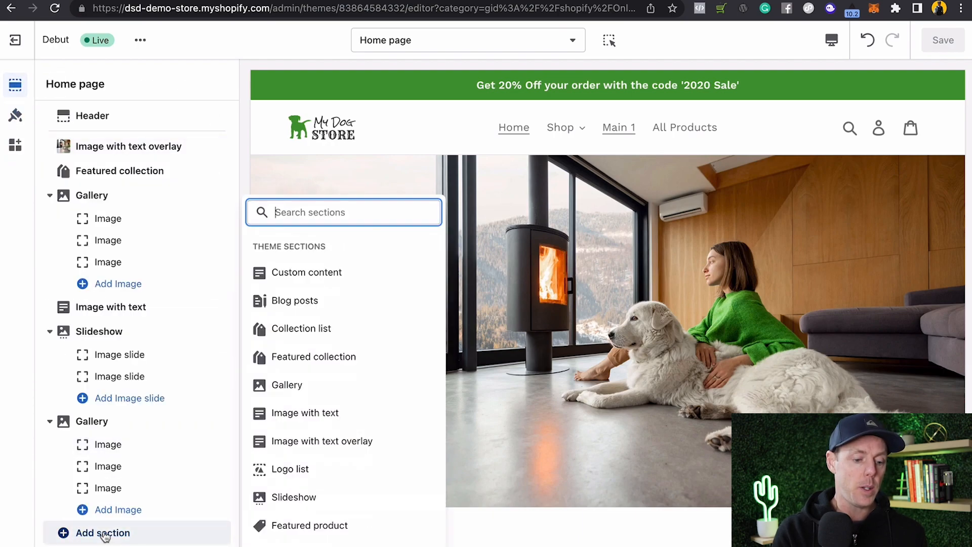
pyautogui.click(299, 472)
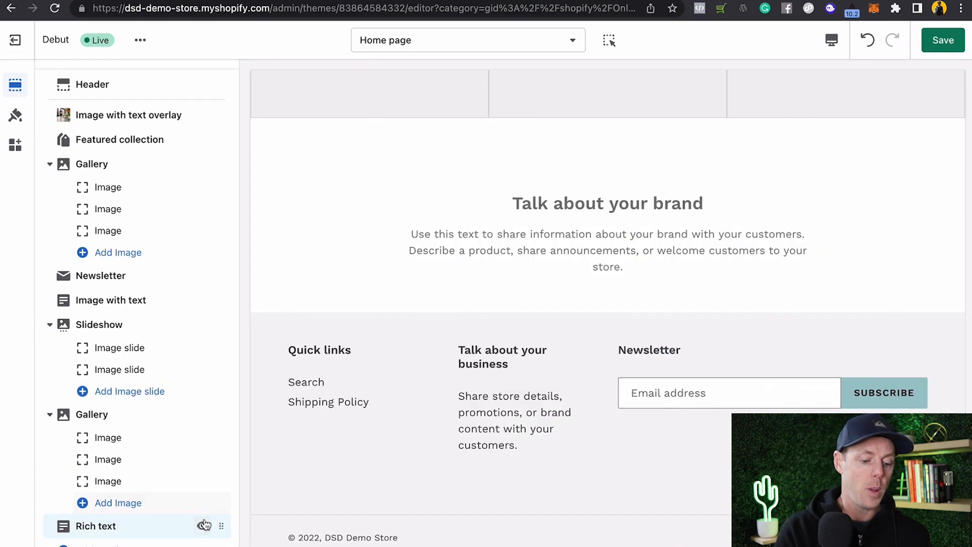
pyautogui.moveTo(226, 526); pyautogui.dragTo(221, 278)
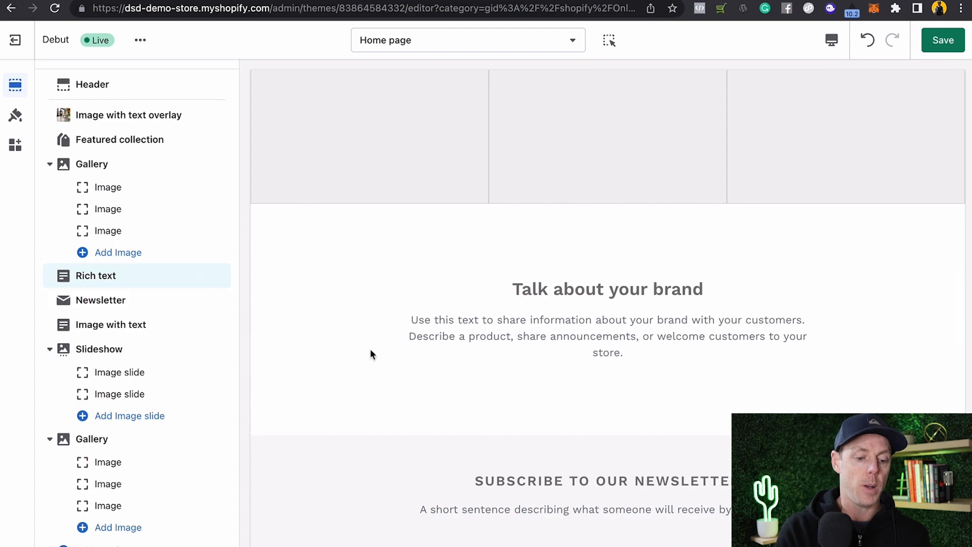
# Open the Rich text section's settings and look through its Size options.
pyautogui.click(123, 286)
pyautogui.click(152, 366)
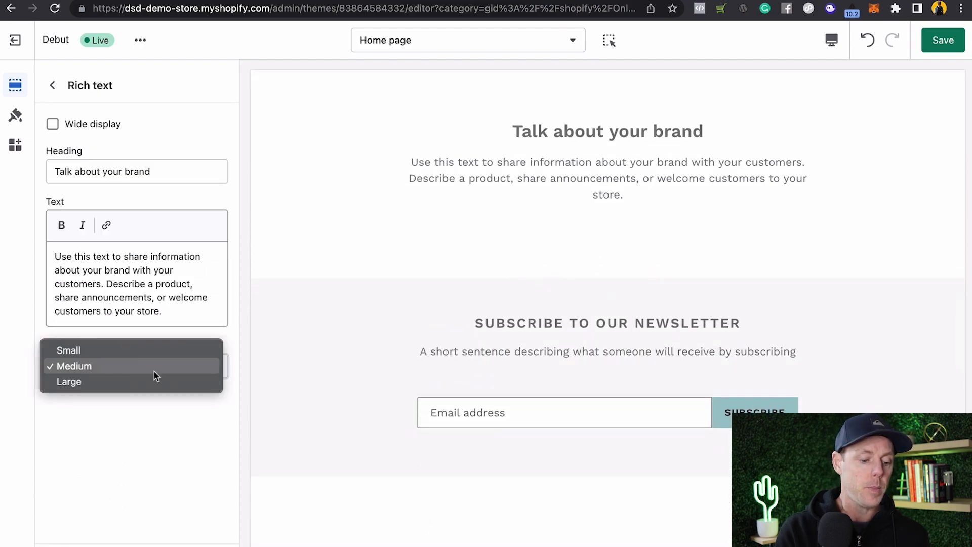
pyautogui.click(150, 405)
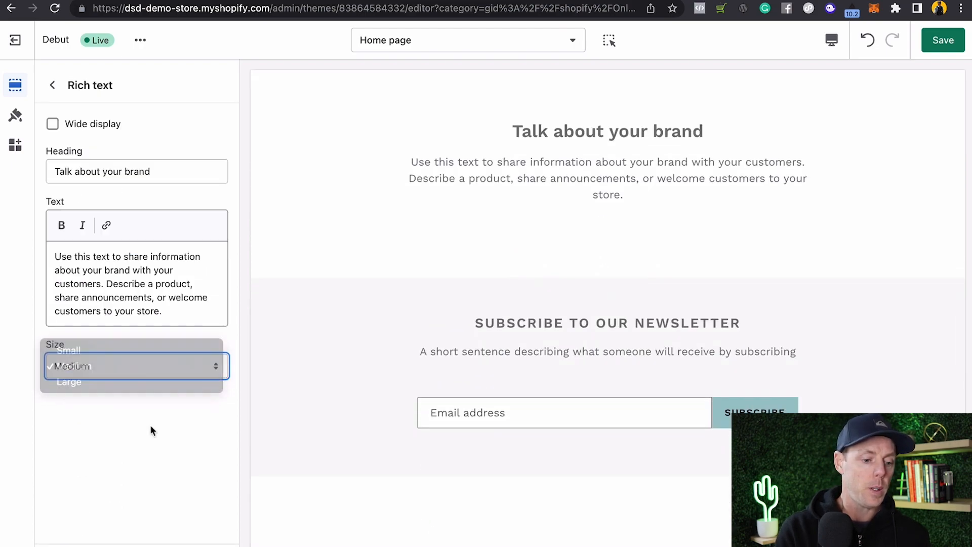
# Try the Wide display option on the Rich text section and check the surrounding page in the preview.
pyautogui.click(53, 124)
pyautogui.click(146, 129)
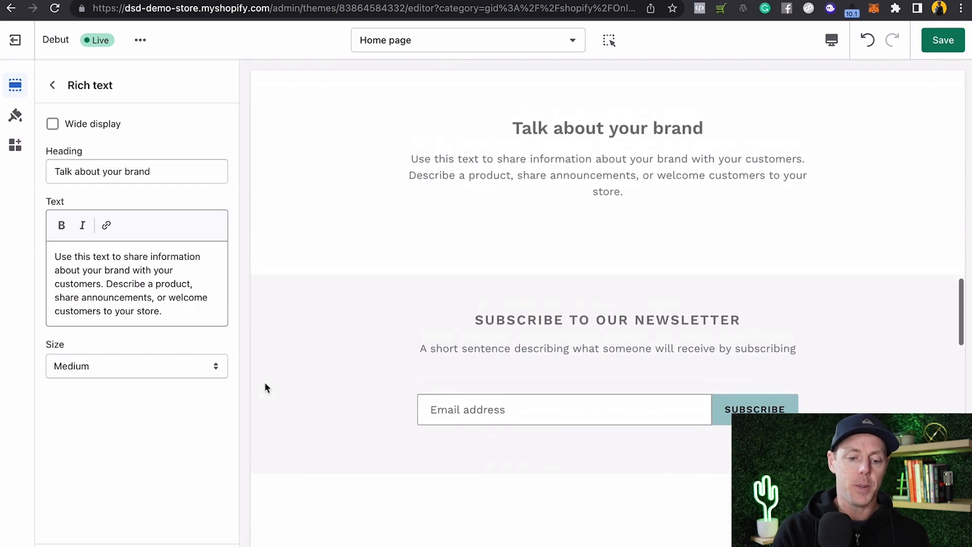
pyautogui.scroll(-3, 265, 383)
pyautogui.scroll(5, 265, 383)
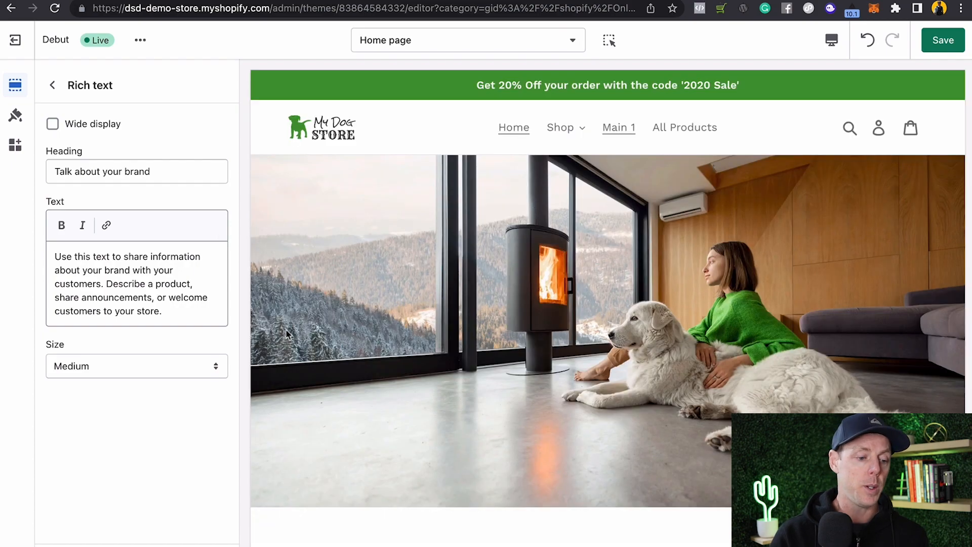
# Set the theme's primary button color to the recently selected green #449A32 and save the theme.
pyautogui.click(15, 116)
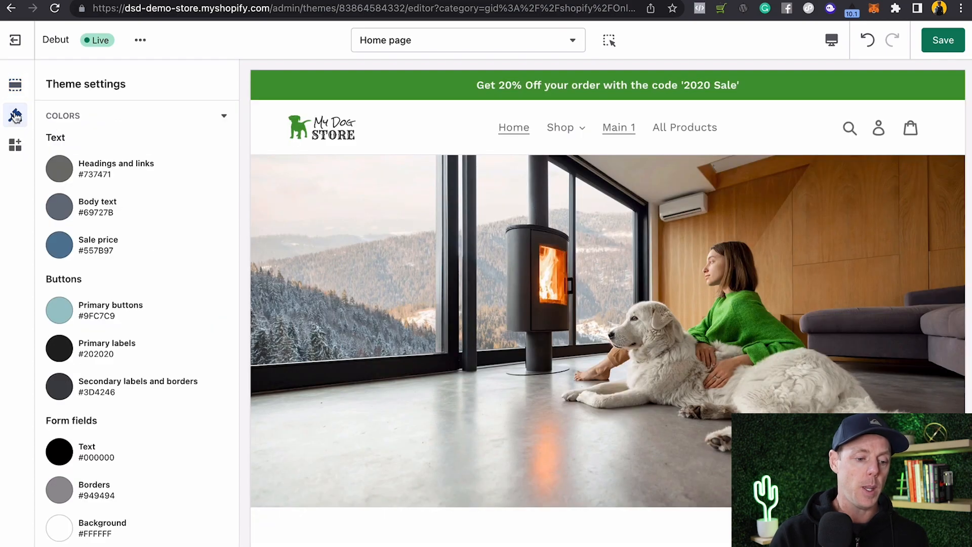
pyautogui.scroll(-3, 234, 200)
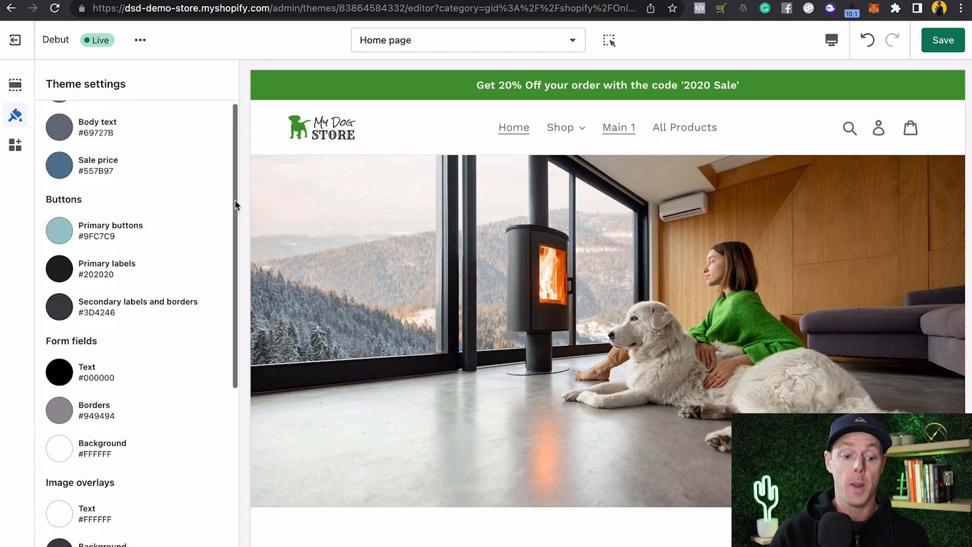
pyautogui.scroll(-5, 597, 260)
pyautogui.scroll(-10, 597, 261)
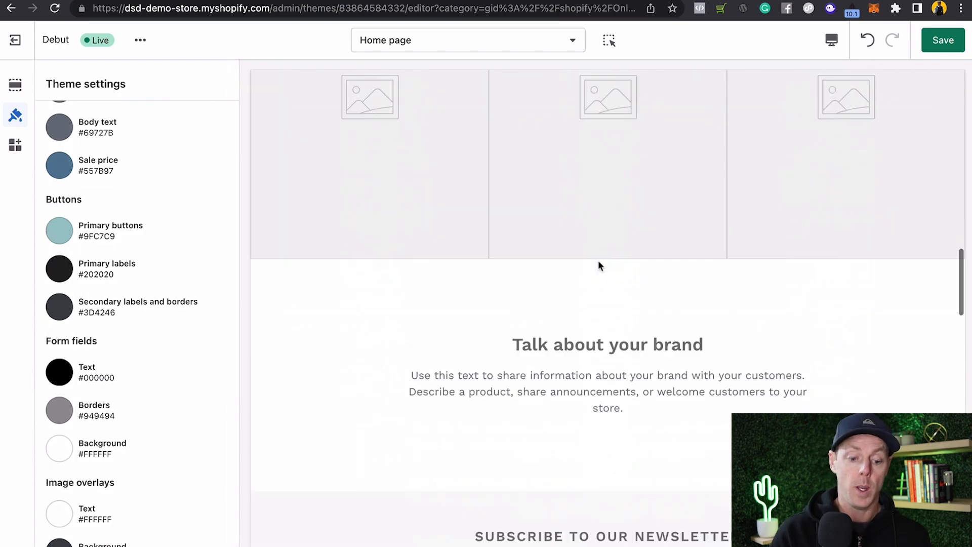
pyautogui.scroll(2, 597, 260)
pyautogui.scroll(-3, 289, 319)
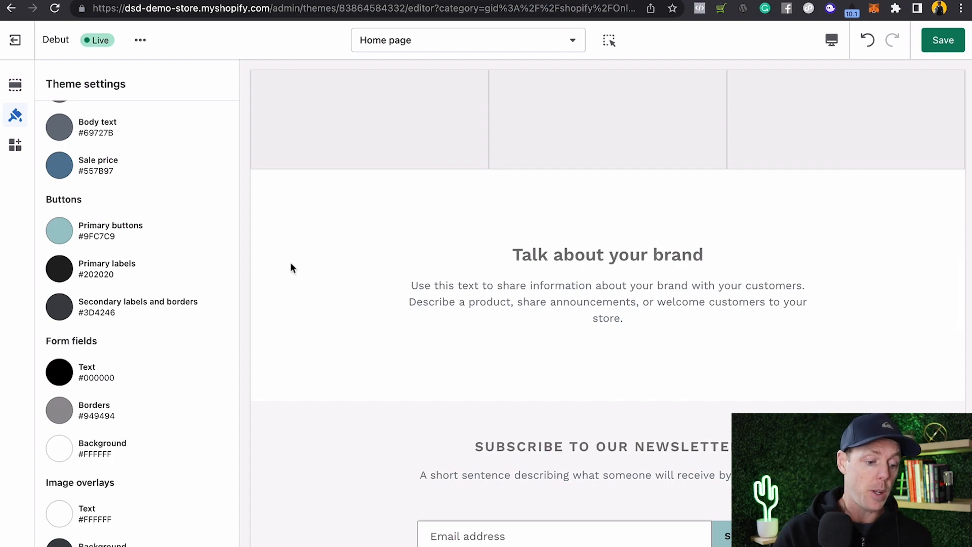
pyautogui.scroll(-1, 156, 262)
pyautogui.scroll(-1, 156, 258)
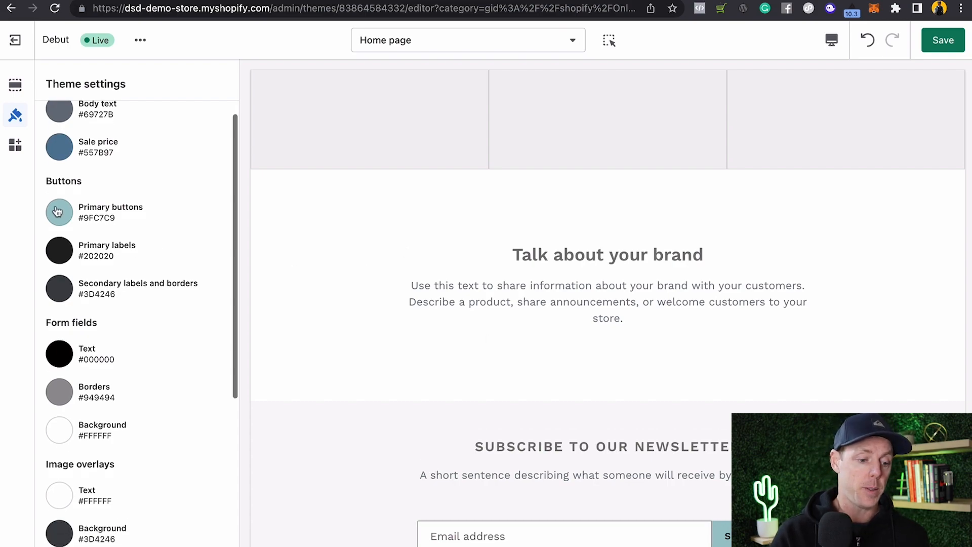
pyautogui.click(59, 212)
pyautogui.click(60, 414)
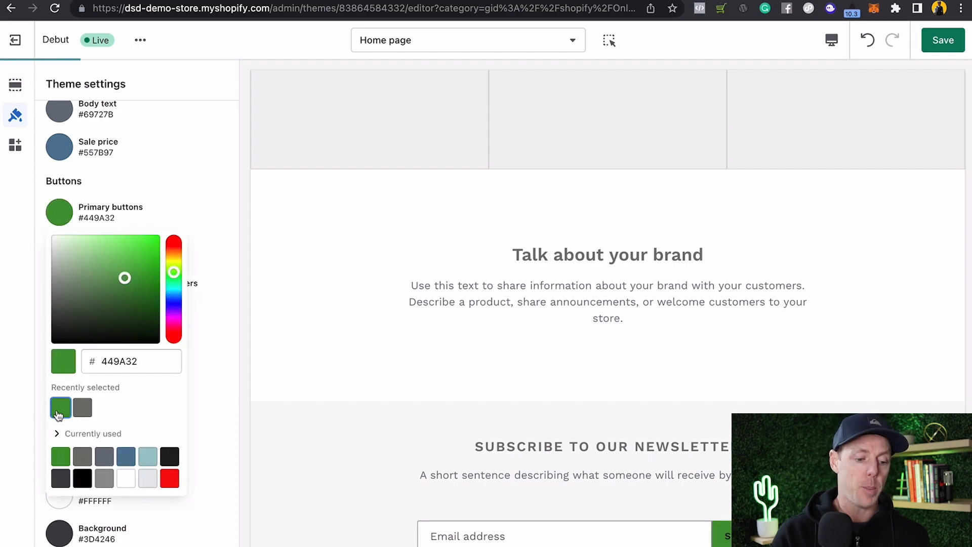
pyautogui.click(943, 42)
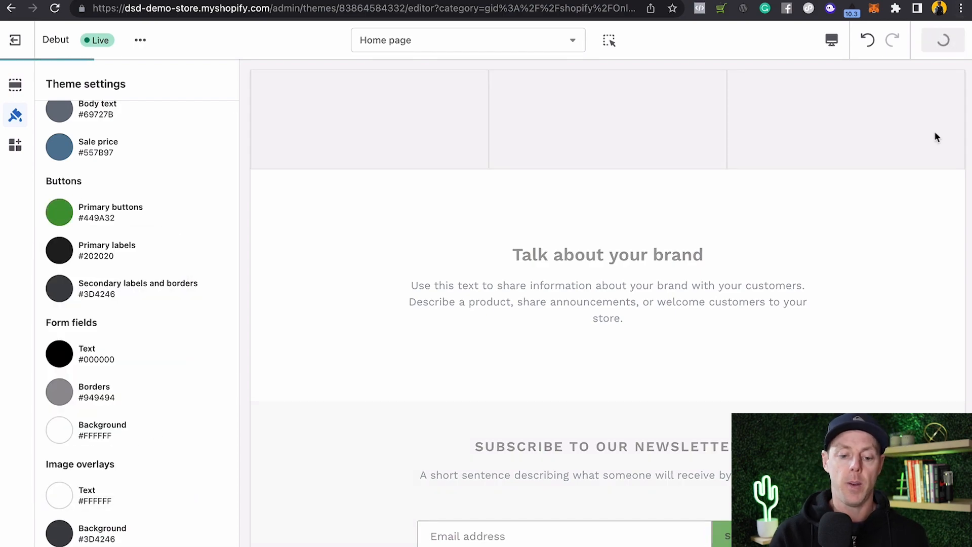
# Review the recolored Subscribe button and the home page's header, hero image, featured collection and gallery sections.
pyautogui.scroll(-5, 910, 385)
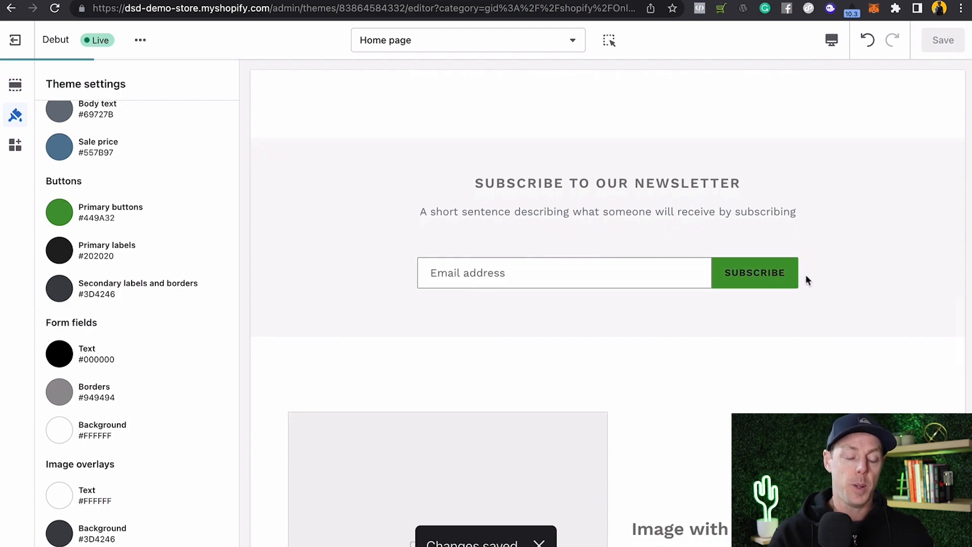
pyautogui.scroll(10, 820, 276)
pyautogui.scroll(15, 819, 282)
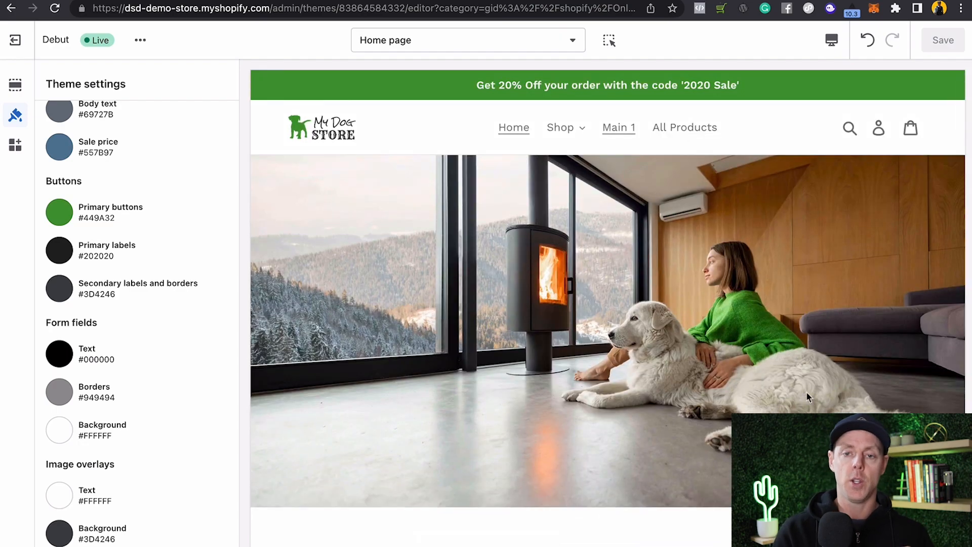
pyautogui.scroll(-15, 805, 391)
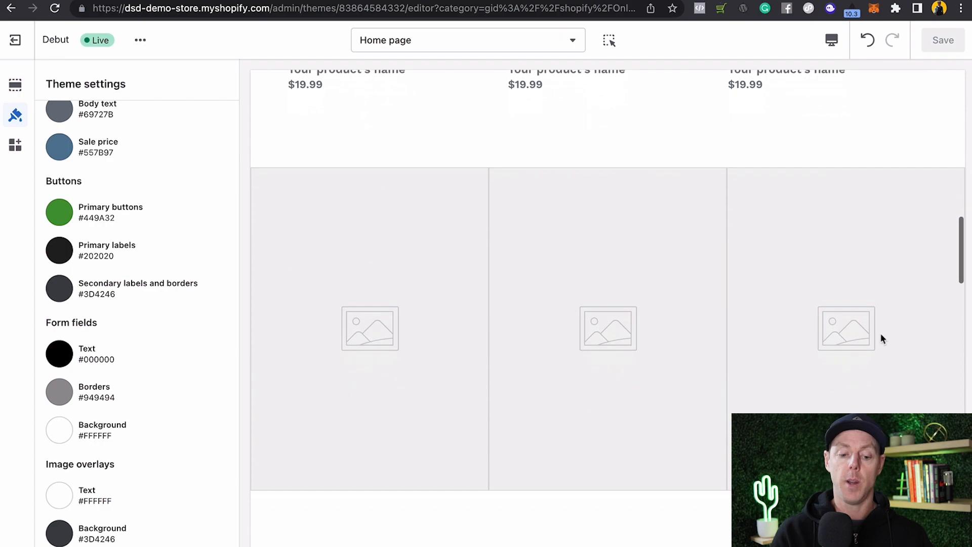
pyautogui.scroll(10, 820, 336)
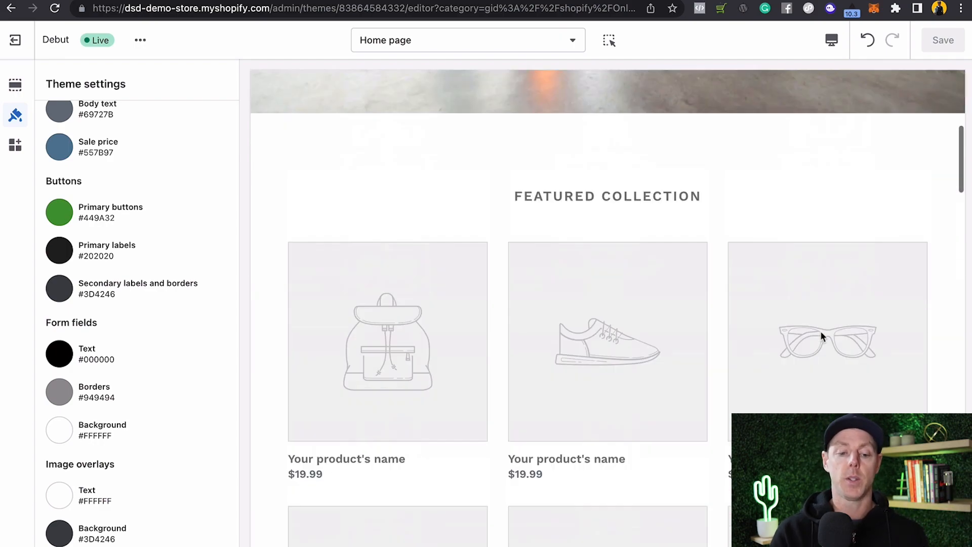
pyautogui.scroll(10, 820, 330)
pyautogui.scroll(-10, 372, 150)
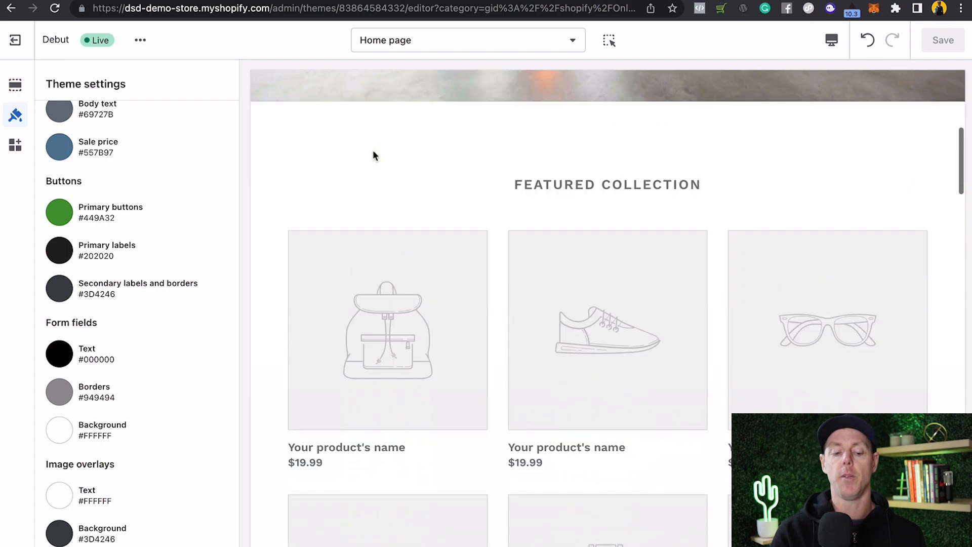
pyautogui.scroll(-10, 372, 155)
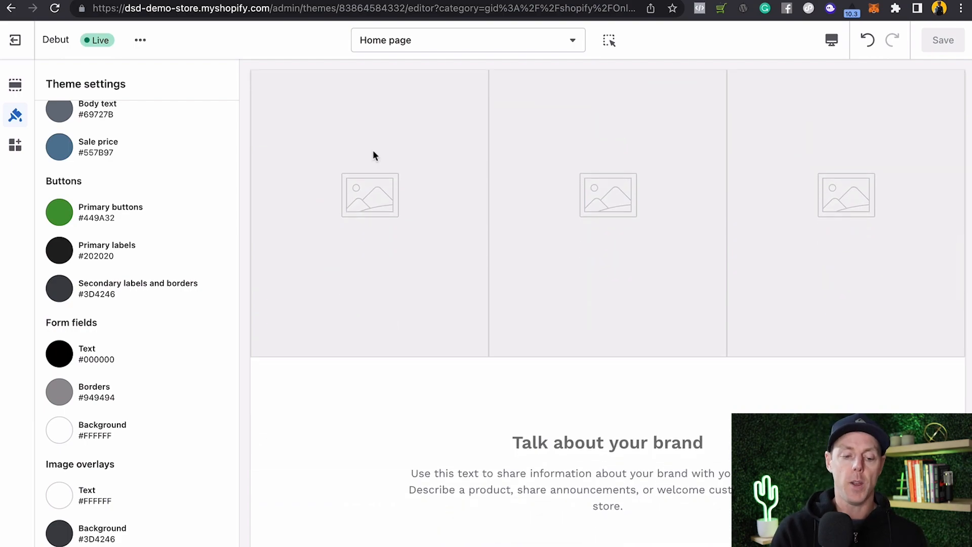
pyautogui.scroll(15, 373, 155)
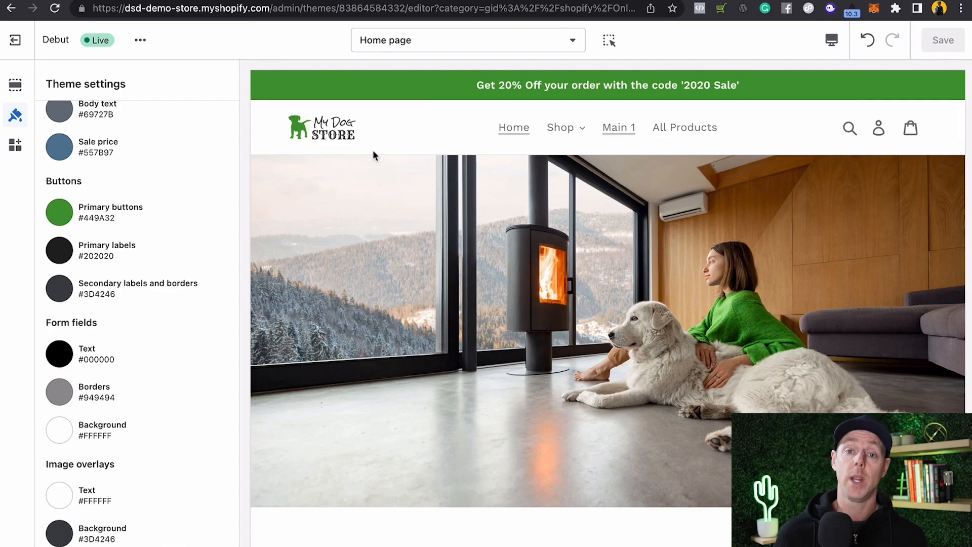